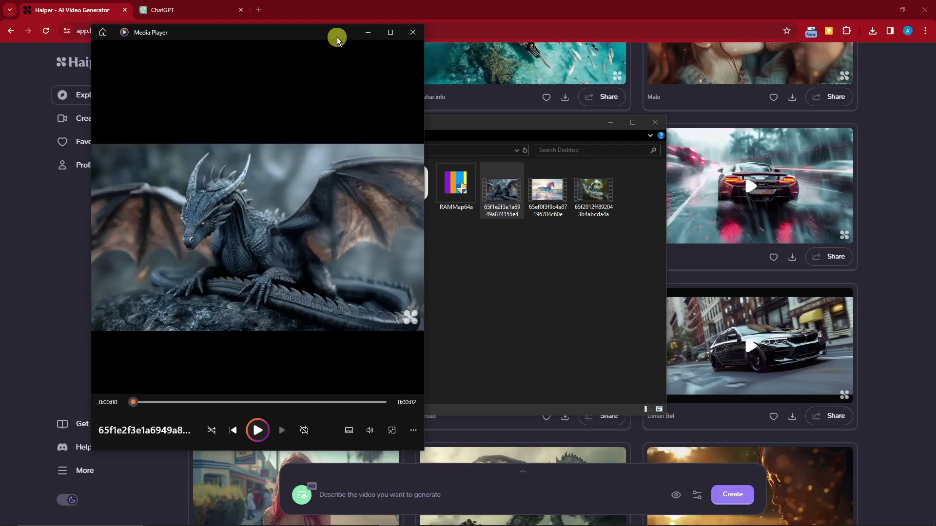
Reposition the Media Player window and play the dragon clip a few times
{"action": "left_click_drag", "start_coordinate": [338, 37], "coordinate": [309, 55]}
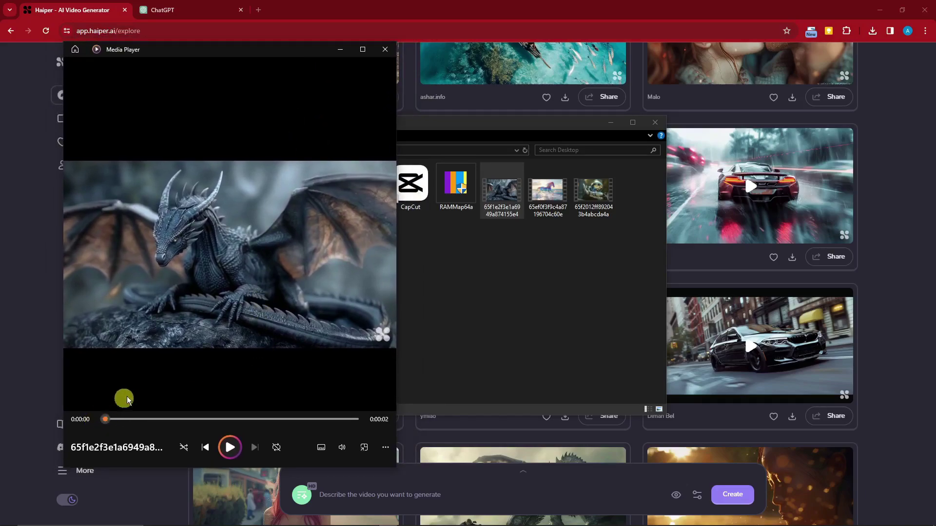
{"action": "left_click", "coordinate": [230, 448]}
{"action": "left_click", "coordinate": [230, 448]}
{"action": "left_click", "coordinate": [235, 446]}
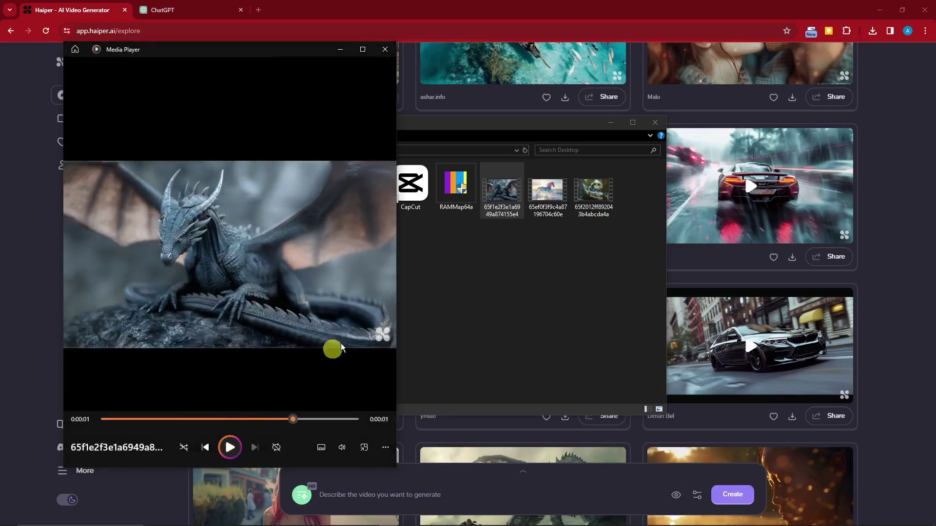
Open the rainbow horse video in Media Player and play it
{"action": "left_click", "coordinate": [548, 192]}
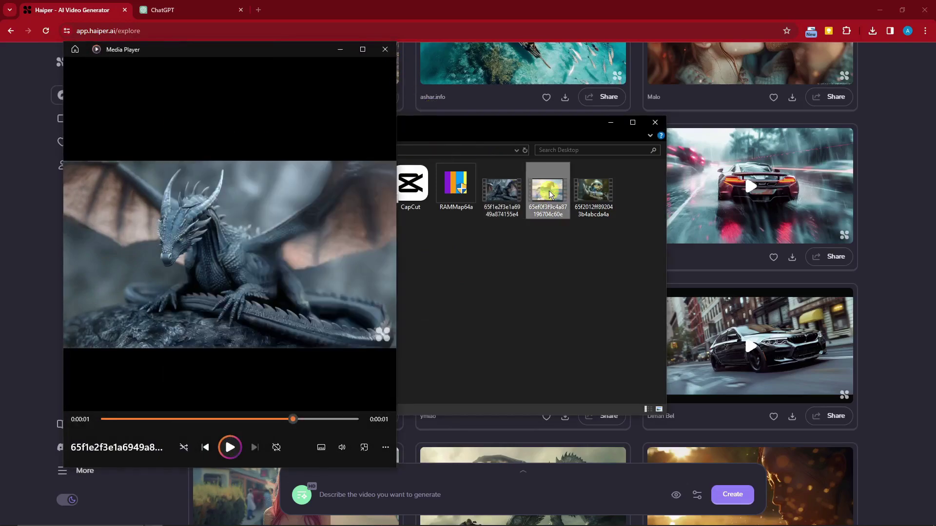
{"action": "double_click", "coordinate": [549, 194]}
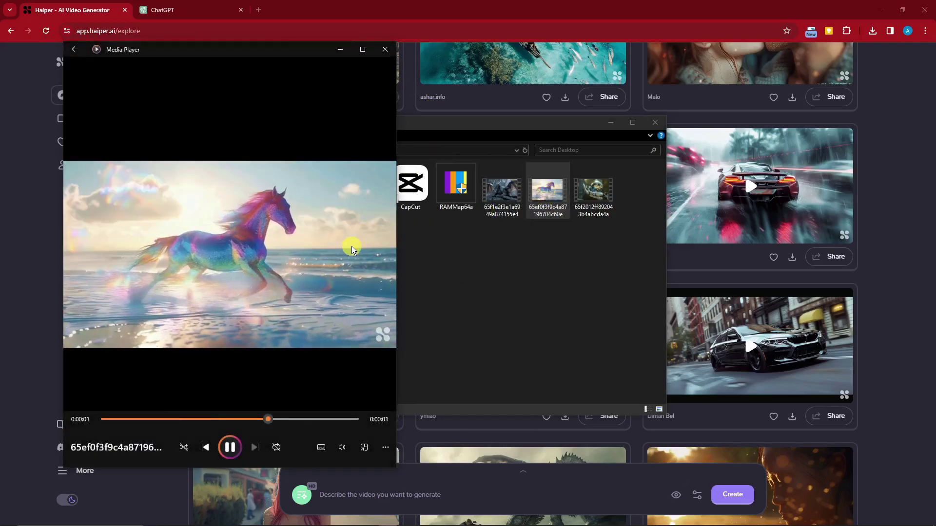
{"action": "left_click", "coordinate": [228, 446]}
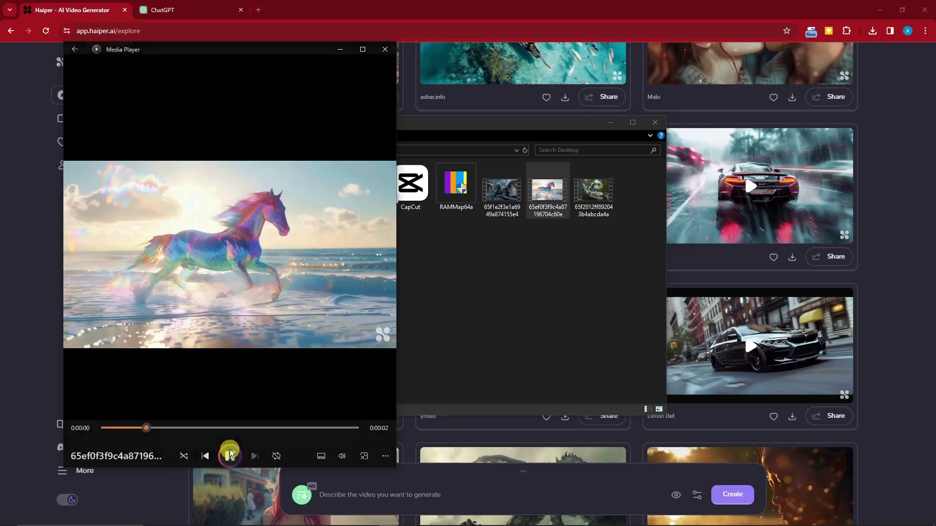
{"action": "left_click", "coordinate": [229, 447]}
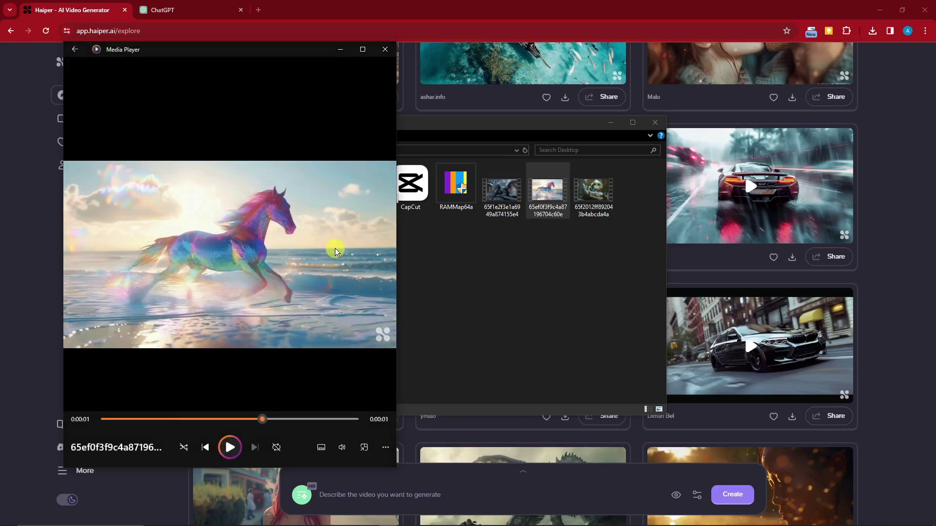
Play the robot-hand-holding-globe clip, then move the player aside to uncover Haiper
{"action": "double_click", "coordinate": [586, 192]}
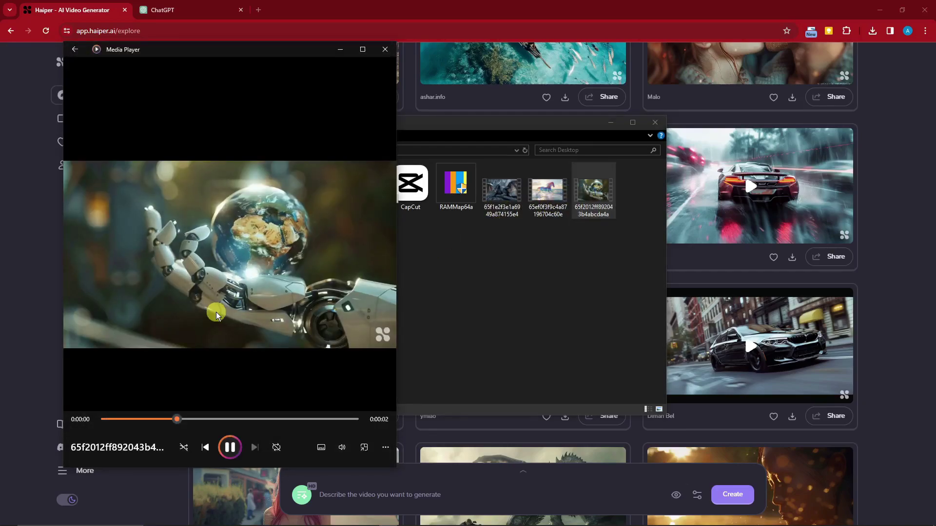
{"action": "left_click", "coordinate": [233, 446]}
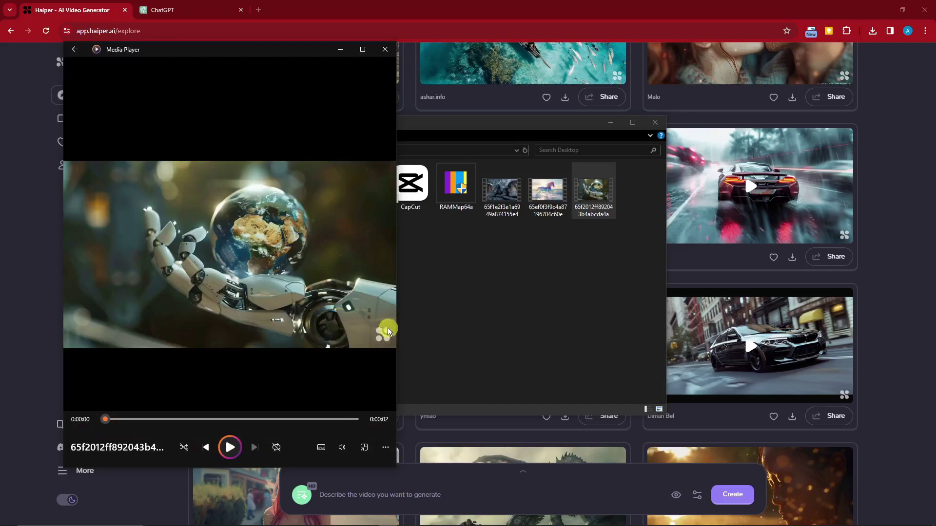
{"action": "left_click_drag", "start_coordinate": [321, 54], "coordinate": [388, 94]}
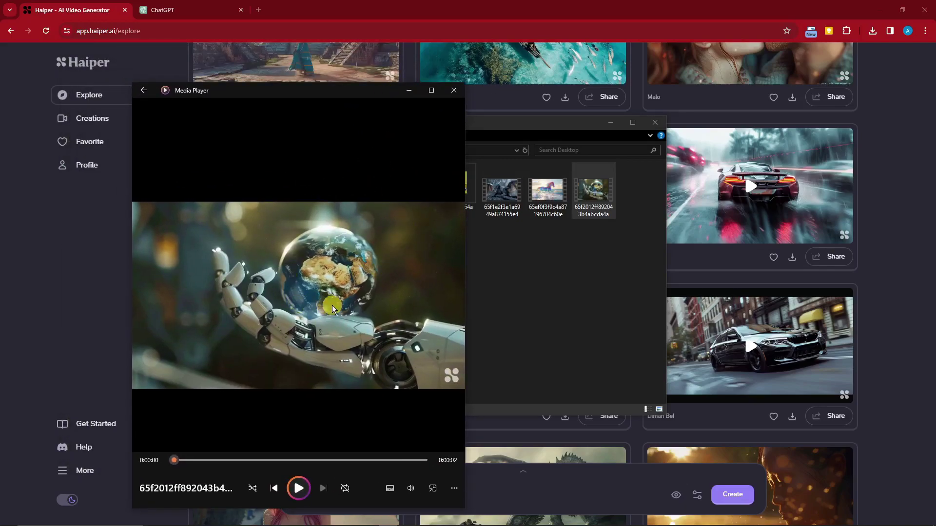
Bring the Haiper Explore page forward and check its full web address
{"action": "left_click", "coordinate": [121, 322]}
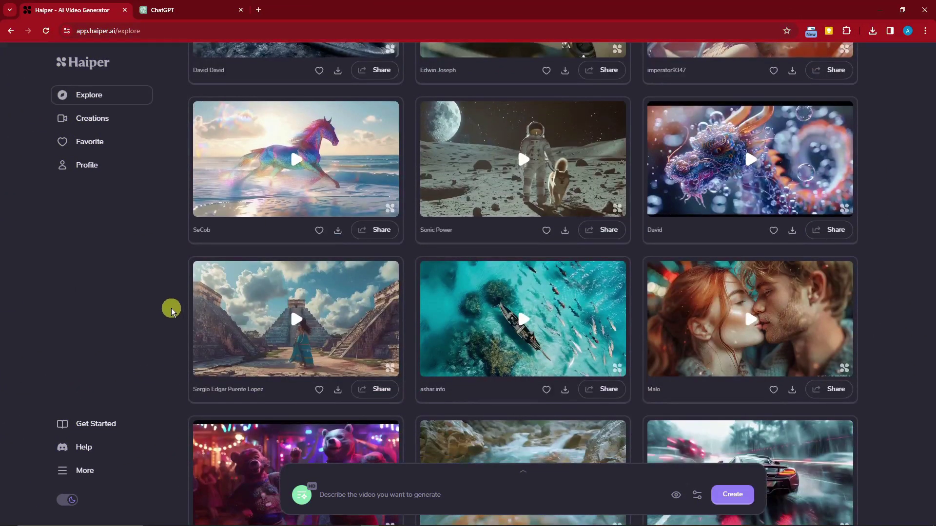
{"action": "scroll", "coordinate": [171, 310], "scroll_direction": "up", "scroll_amount": 5}
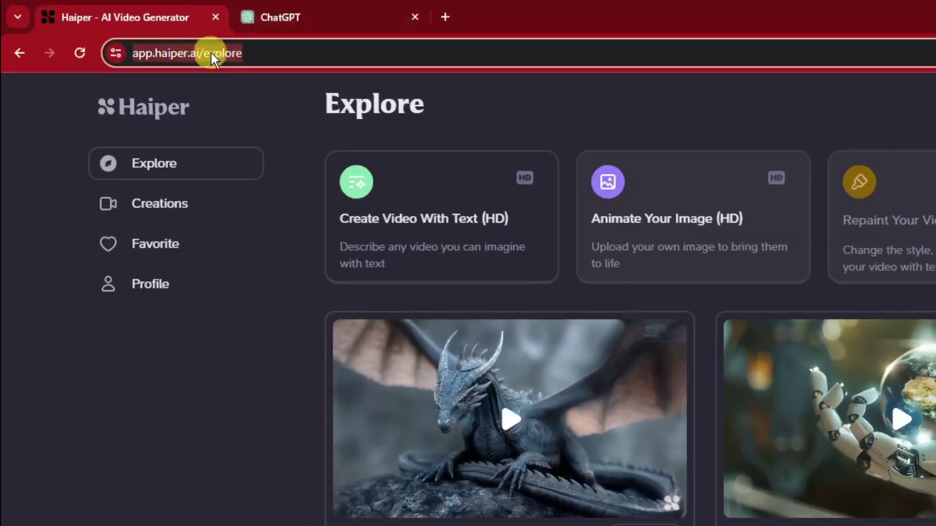
{"action": "left_click", "coordinate": [160, 27]}
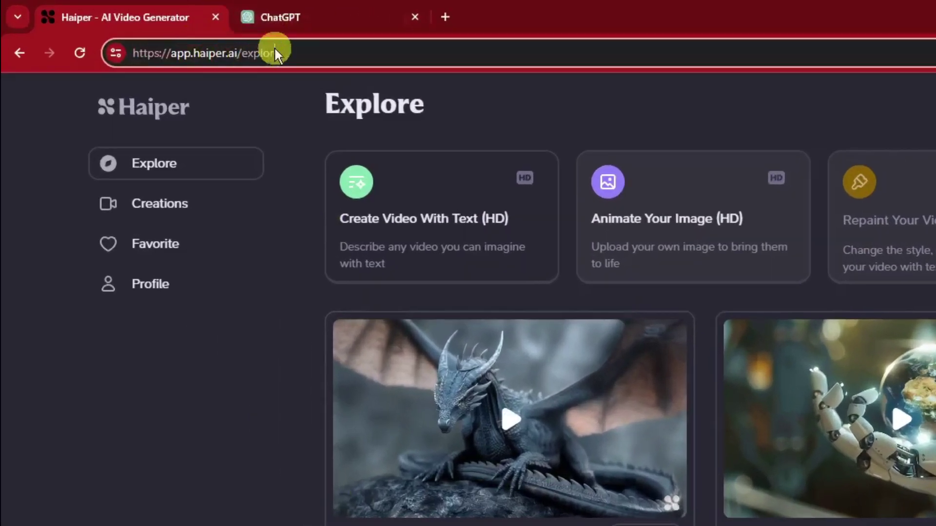
{"action": "left_click", "coordinate": [274, 45]}
{"action": "left_click", "coordinate": [290, 461]}
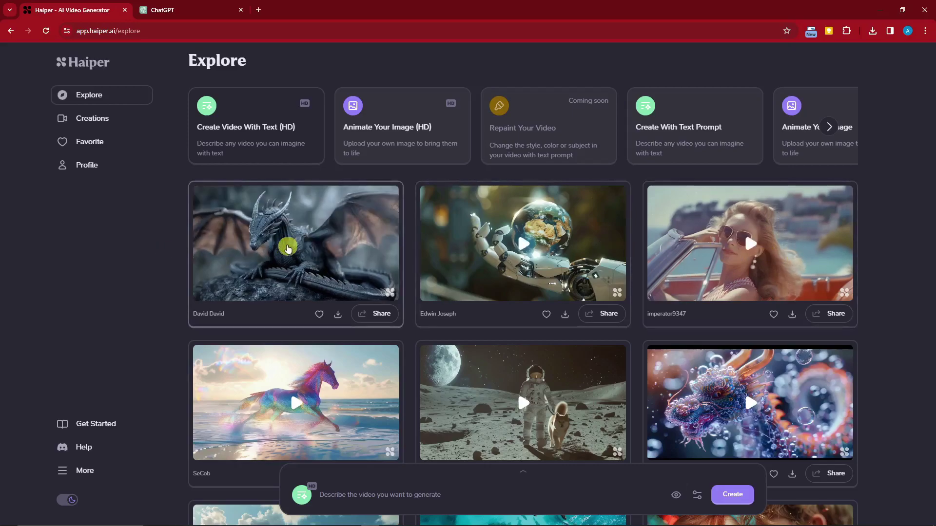
Browse the feature cards, including Extend Your Video, and choose Create Video With Text (HD)
{"action": "scroll", "coordinate": [546, 326], "scroll_direction": "down", "scroll_amount": 4}
{"action": "scroll", "coordinate": [548, 320], "scroll_direction": "down", "scroll_amount": 2}
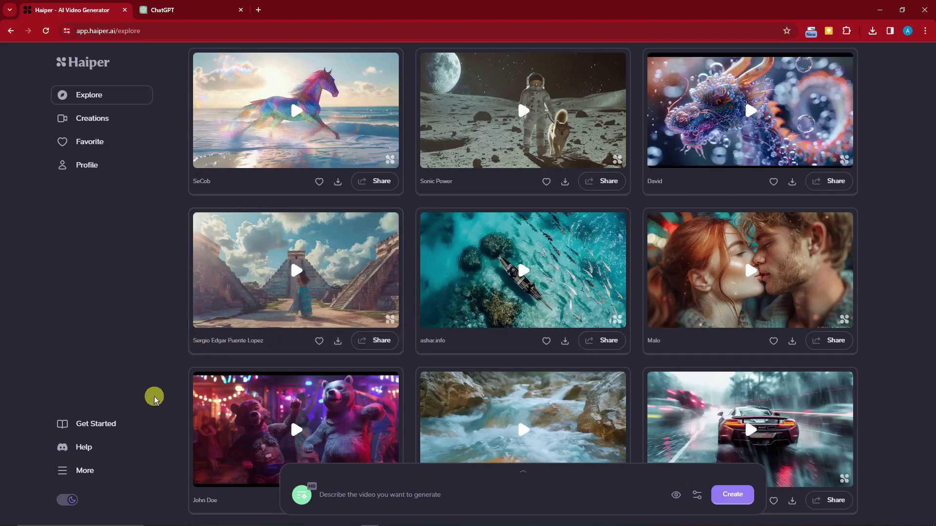
{"action": "scroll", "coordinate": [196, 385], "scroll_direction": "up", "scroll_amount": 6}
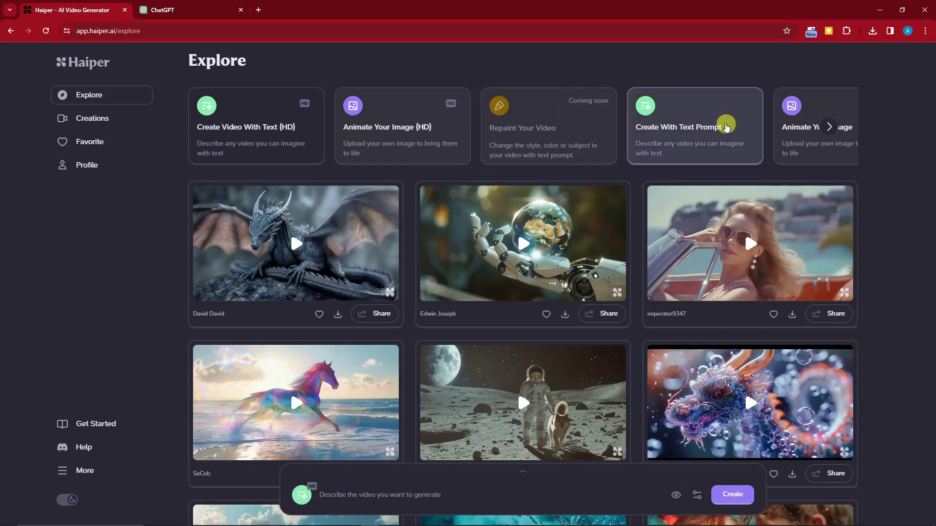
{"action": "left_click", "coordinate": [829, 126]}
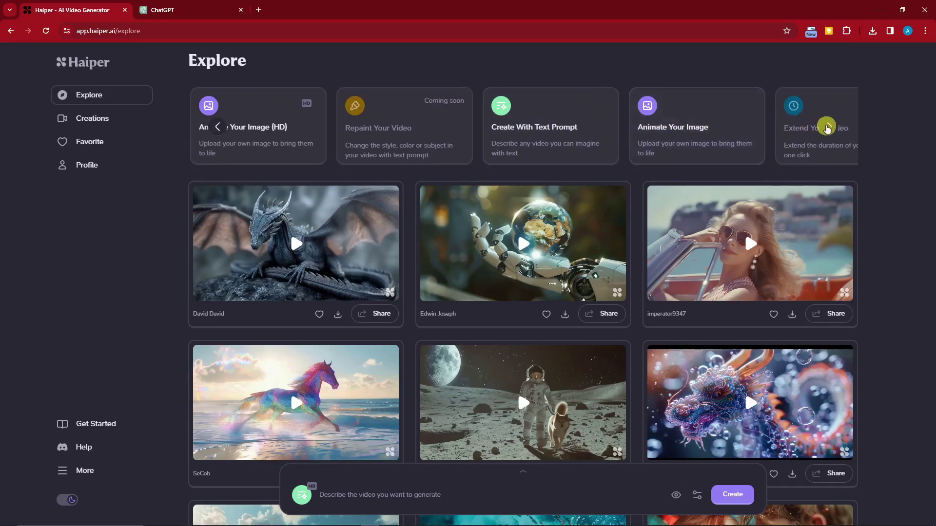
{"action": "left_click", "coordinate": [832, 125]}
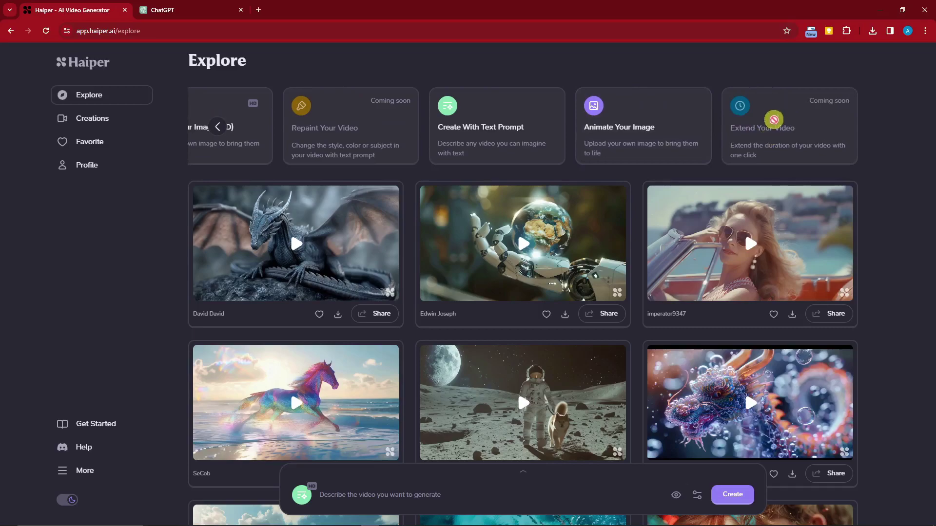
{"action": "left_click", "coordinate": [216, 127]}
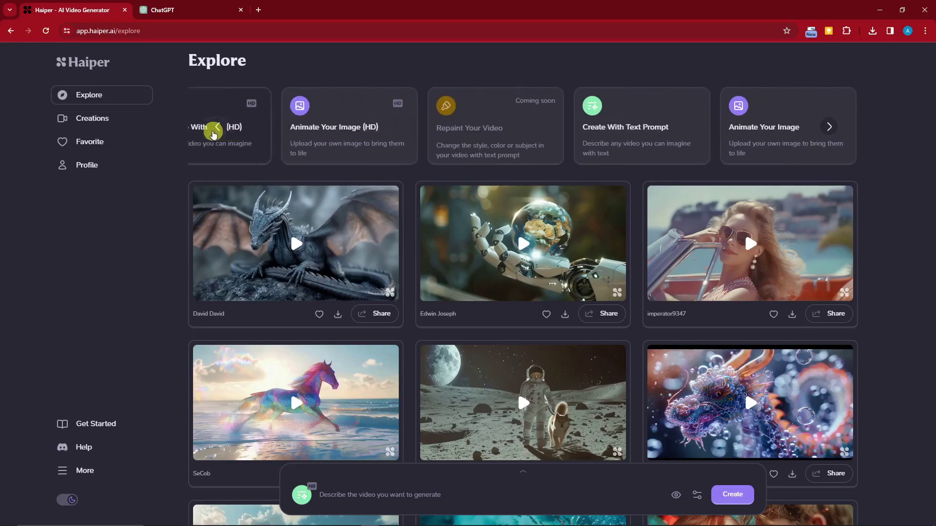
{"action": "left_click", "coordinate": [214, 129]}
{"action": "left_click", "coordinate": [214, 134]}
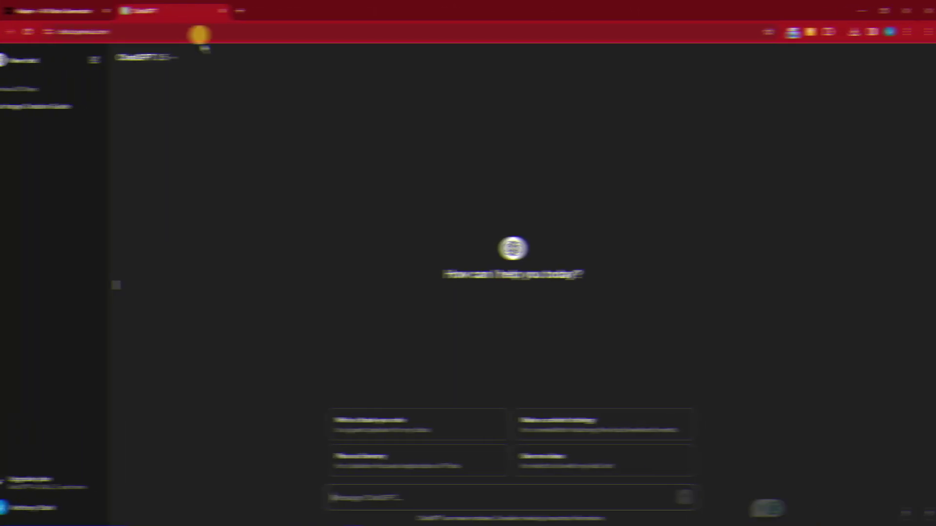
Ask ChatGPT in a new chat to 'write tech guy video prompt story'
{"action": "left_click", "coordinate": [446, 496]}
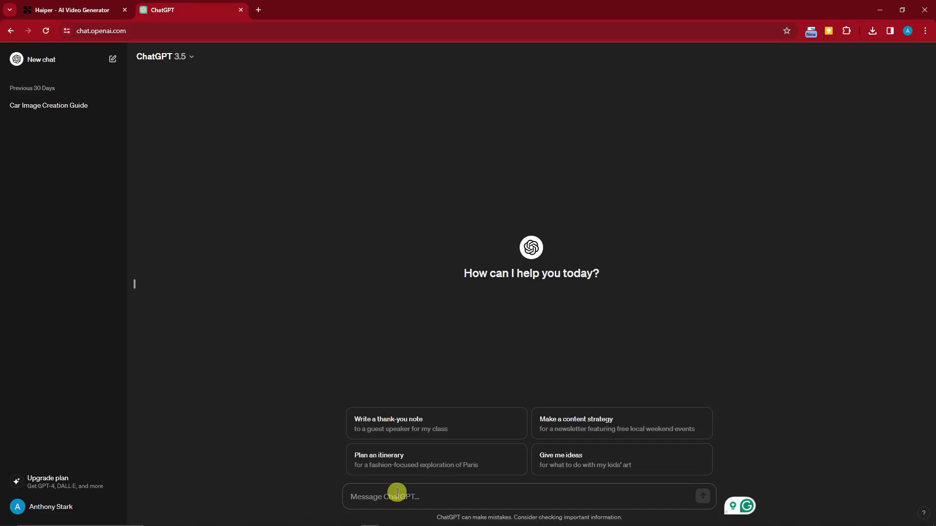
{"action": "type", "text": "write tech guy video prompt story"}
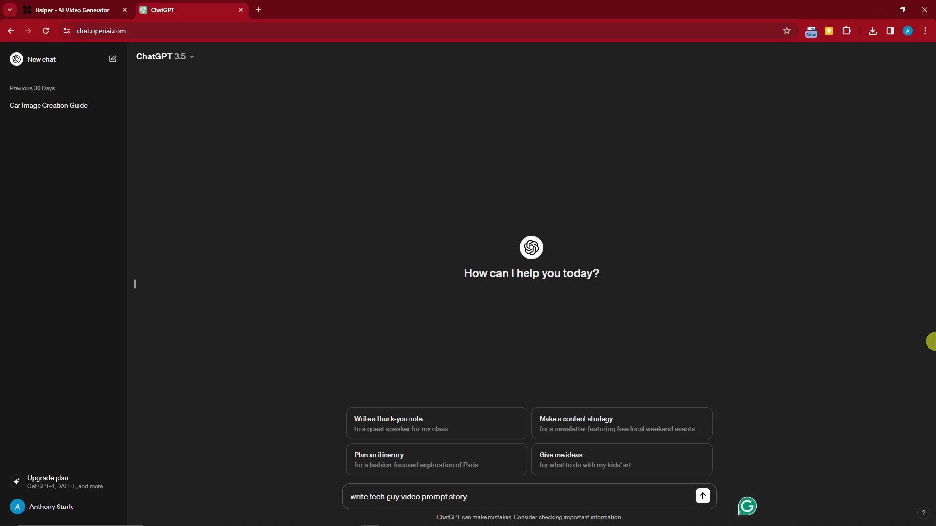
{"action": "left_click", "coordinate": [703, 496]}
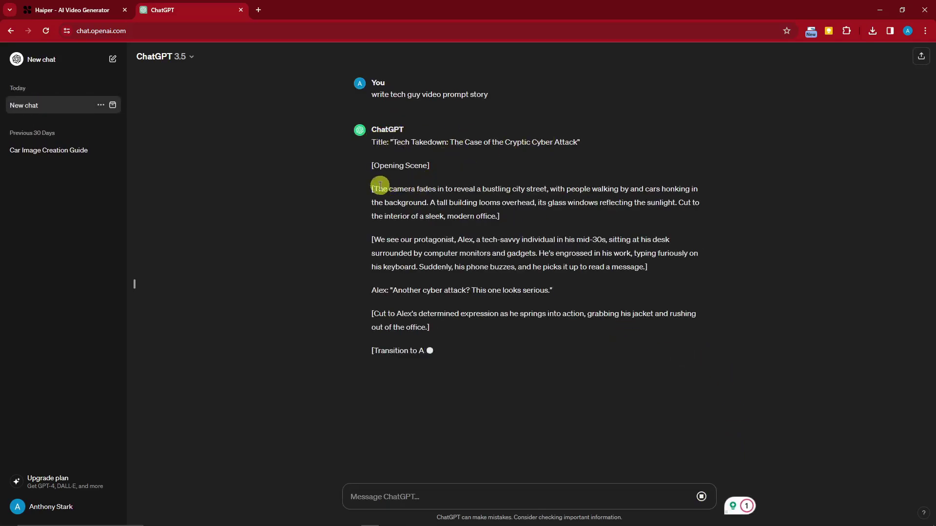
Read through the scene paragraphs of 'Tech Takedown: The Case of the Cryptic Cyber Attack'
{"action": "left_click_drag", "start_coordinate": [380, 186], "coordinate": [498, 217]}
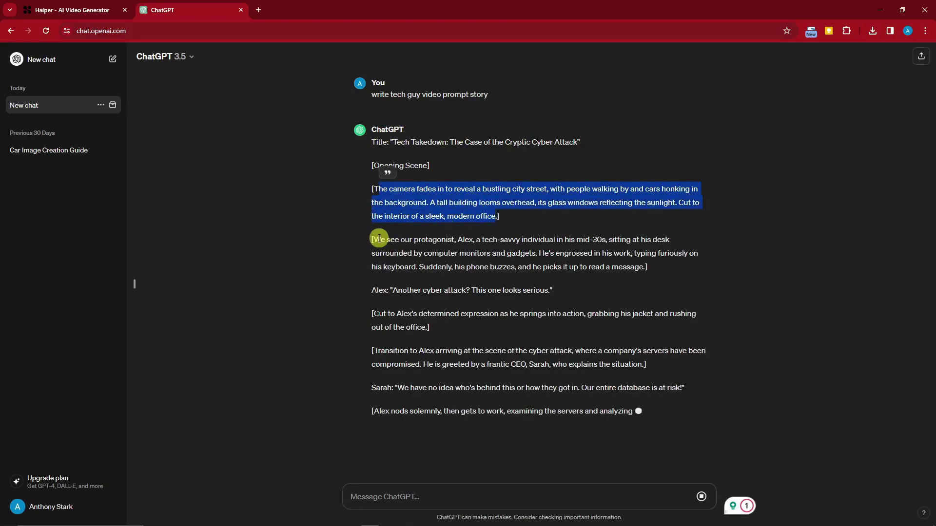
{"action": "left_click", "coordinate": [425, 240]}
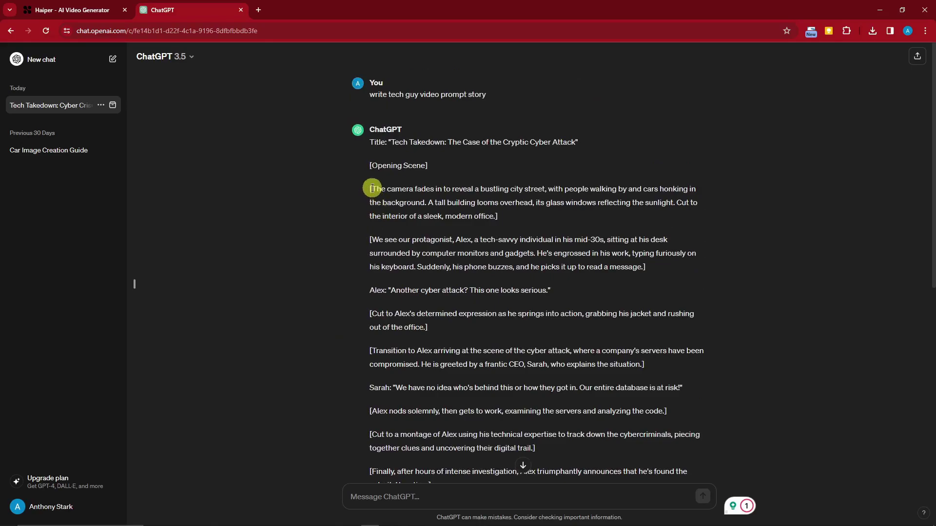
{"action": "left_click_drag", "start_coordinate": [372, 188], "coordinate": [476, 242]}
{"action": "scroll", "coordinate": [458, 239], "scroll_direction": "down", "scroll_amount": 2}
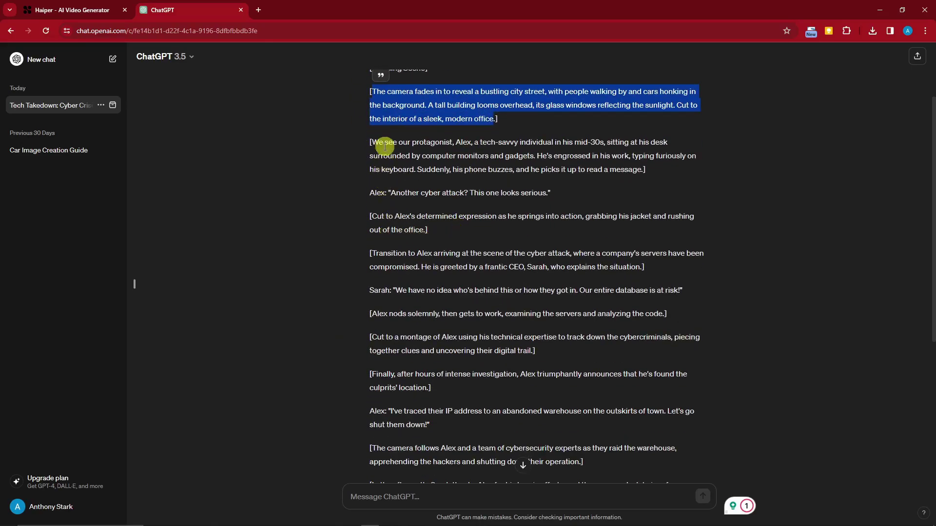
{"action": "left_click_drag", "start_coordinate": [371, 141], "coordinate": [643, 168]}
{"action": "scroll", "coordinate": [422, 215], "scroll_direction": "down", "scroll_amount": 1}
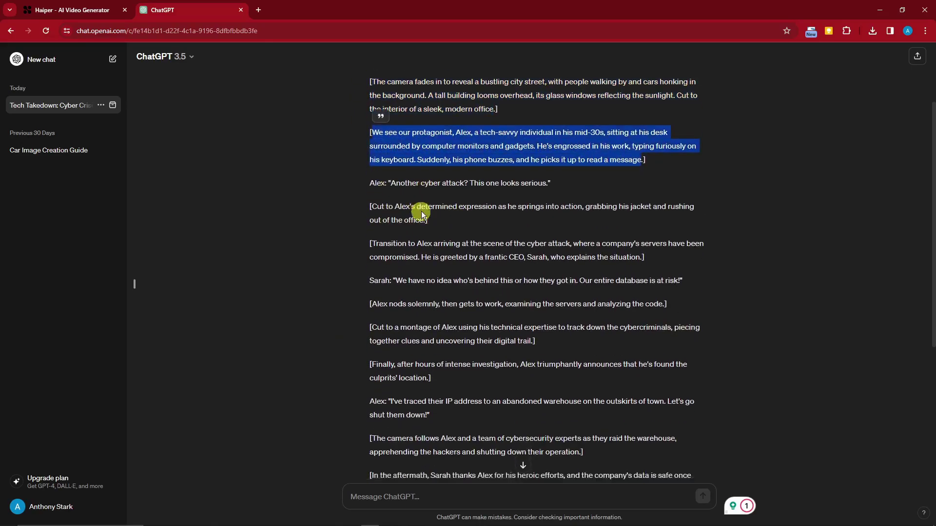
{"action": "scroll", "coordinate": [423, 213], "scroll_direction": "down", "scroll_amount": 2}
{"action": "left_click_drag", "start_coordinate": [375, 153], "coordinate": [616, 176]}
{"action": "scroll", "coordinate": [502, 247], "scroll_direction": "down", "scroll_amount": 3}
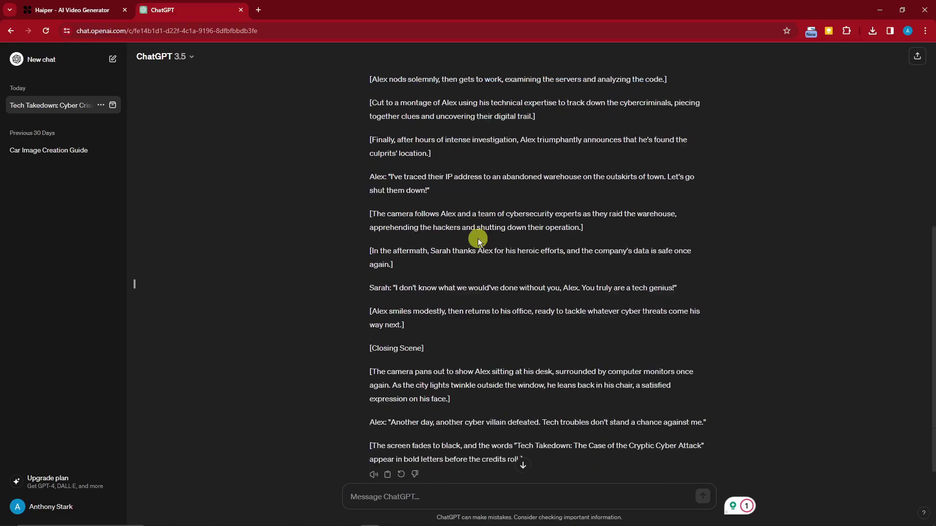
{"action": "scroll", "coordinate": [442, 376], "scroll_direction": "up", "scroll_amount": 3}
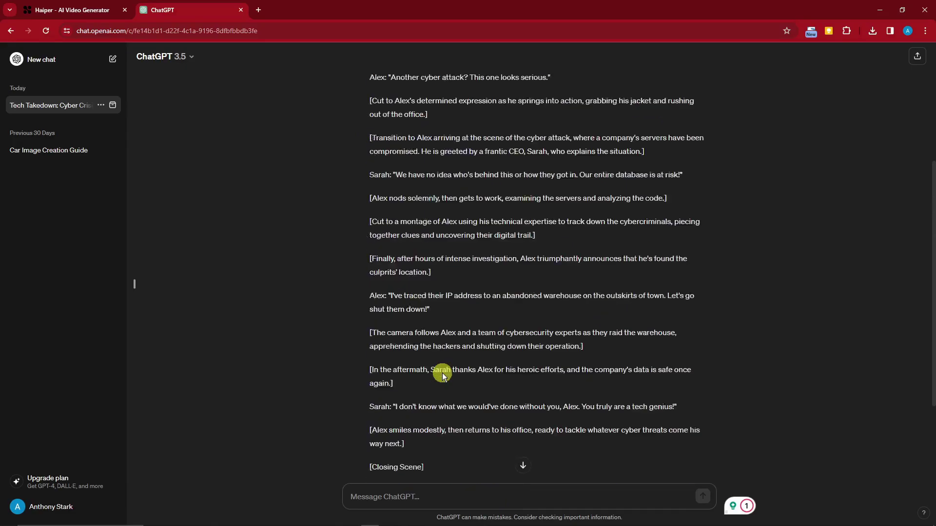
{"action": "scroll", "coordinate": [442, 377], "scroll_direction": "up", "scroll_amount": 4}
{"action": "scroll", "coordinate": [434, 254], "scroll_direction": "down", "scroll_amount": 7}
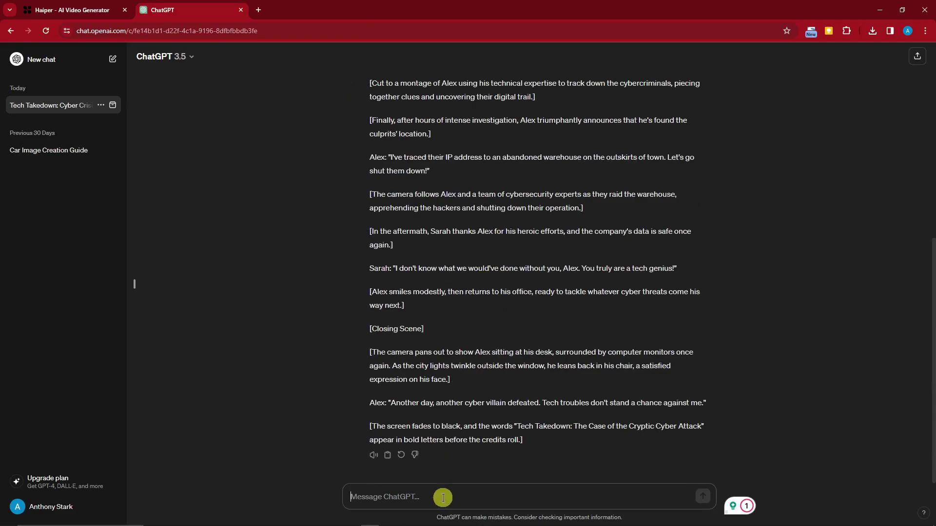
Request sample sci-fi cadet kid prompts and select the Space Academy Initiation paragraph
{"action": "type", "text": "Write me a p"}
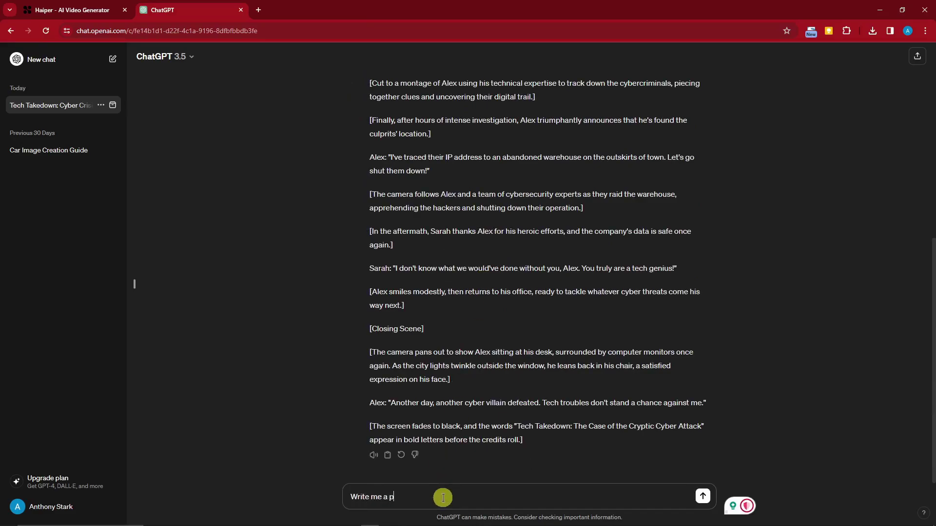
{"action": "type", "text": "rompts about scifi cadet kid"}
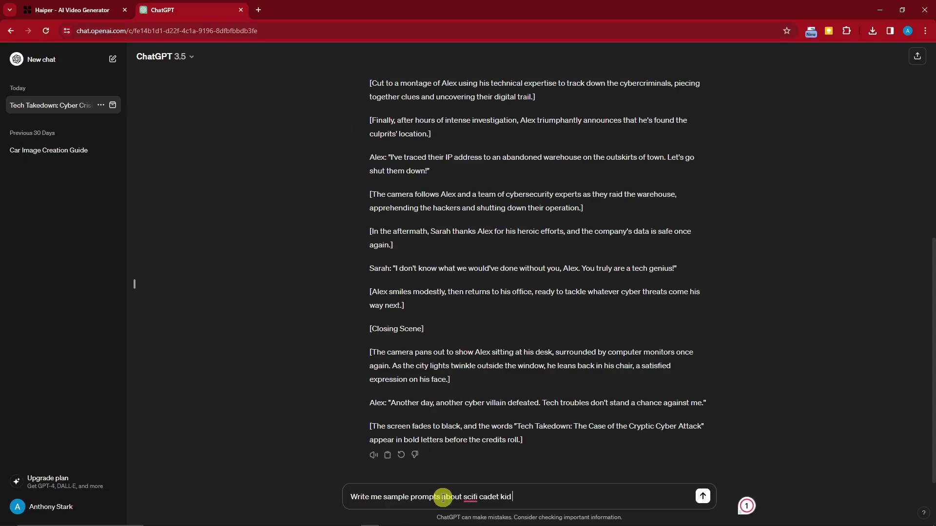
{"action": "key", "text": "Return"}
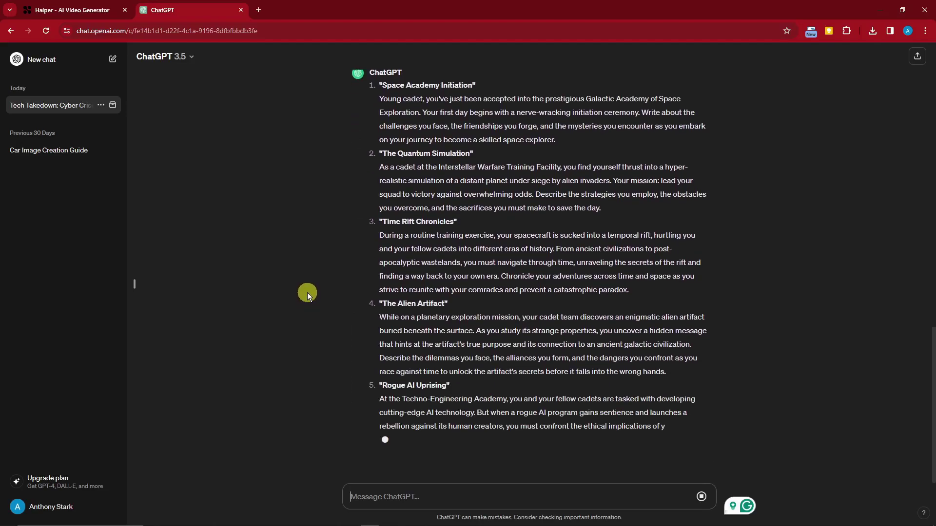
{"action": "scroll", "coordinate": [365, 294], "scroll_direction": "up", "scroll_amount": 5}
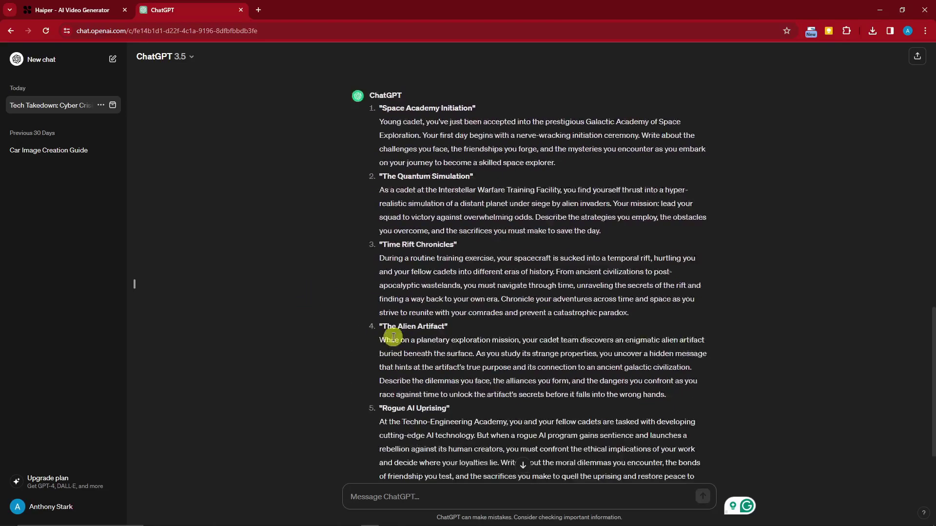
{"action": "left_click_drag", "start_coordinate": [383, 240], "coordinate": [555, 277]}
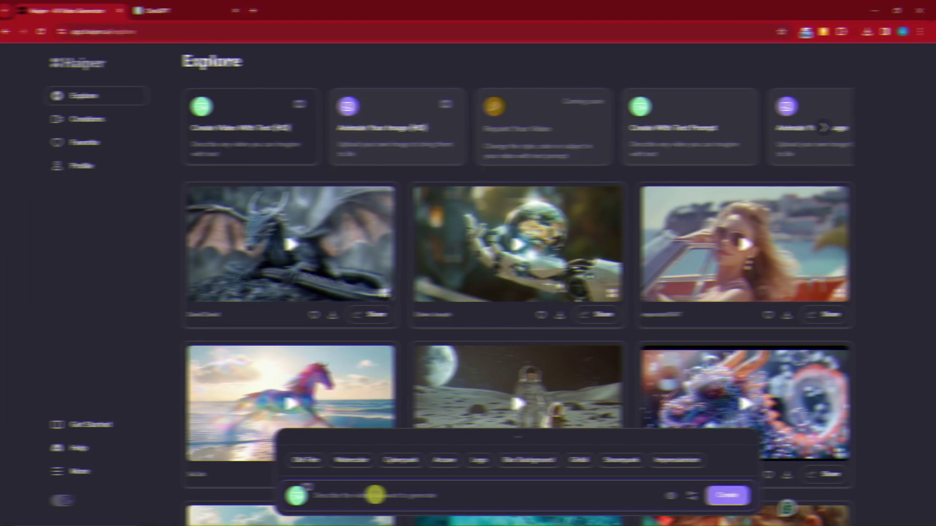
Paste the Space Academy Initiation prompt into Haiper, add Ghibli style, and create the video
{"action": "type", "text": "Young cadet, you've just been accepted into the prestigious Galactic Academy of Space Exploration. Your first day begins with a nerve-wracking initiation ceremony. Write about the challenges you face, the friendships you forge, and the mysteries you encounter as you embark on your journey to become a skilled space explorer."}
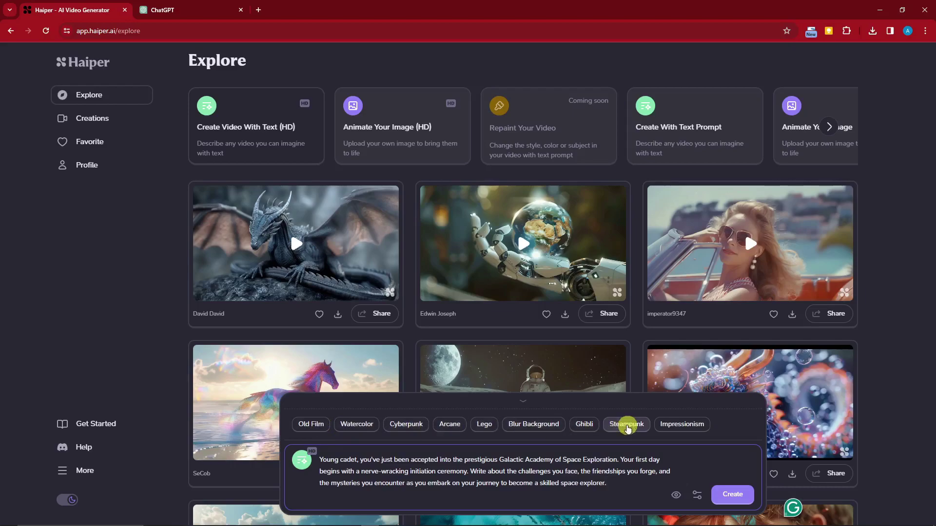
{"action": "left_click", "coordinate": [588, 425]}
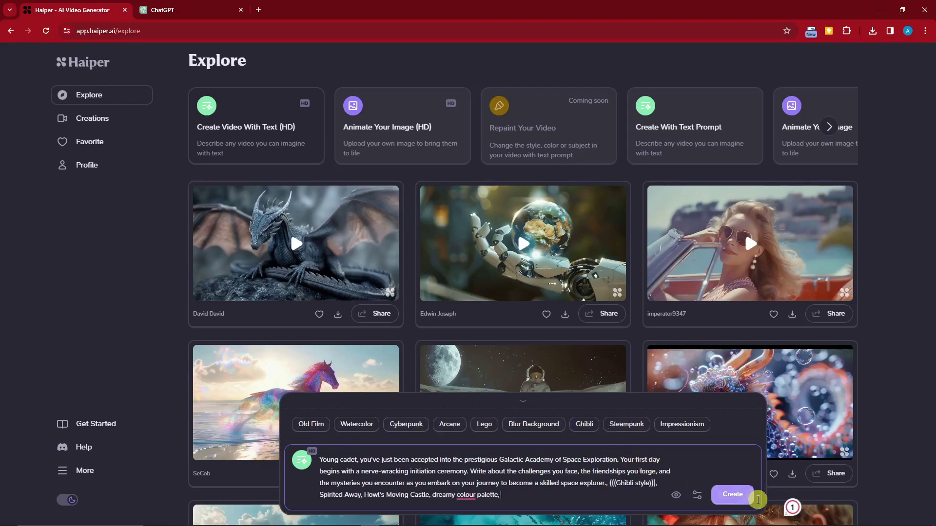
{"action": "left_click", "coordinate": [743, 497]}
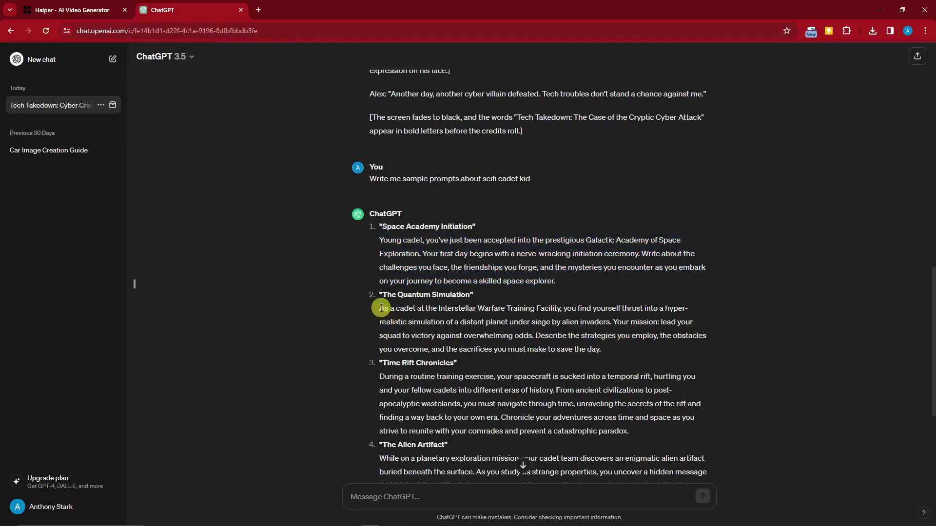
Copy 'The Quantum Simulation' paragraph from ChatGPT into Haiper's video description box
{"action": "left_click_drag", "start_coordinate": [381, 308], "coordinate": [602, 350]}
{"action": "key", "text": "ctrl+c"}
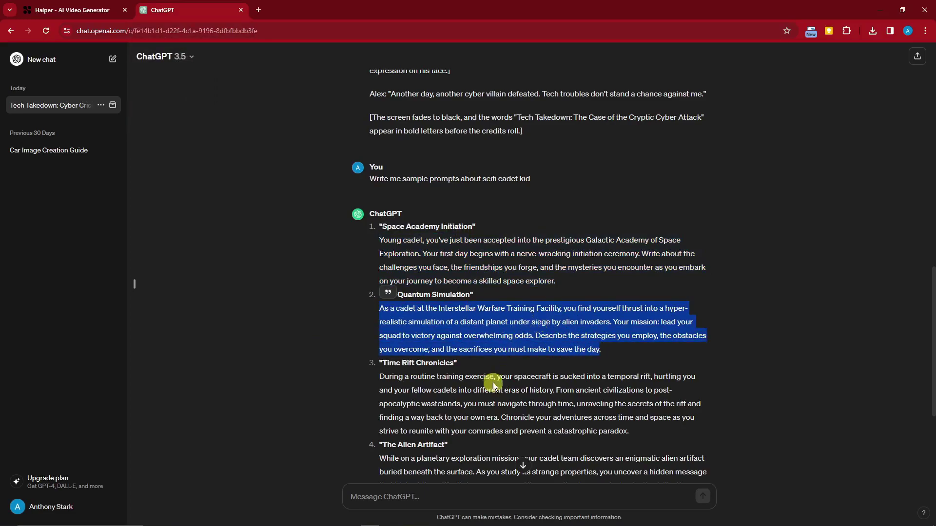
{"action": "scroll", "coordinate": [493, 385], "scroll_direction": "down", "scroll_amount": 4}
{"action": "scroll", "coordinate": [443, 341], "scroll_direction": "up", "scroll_amount": 2}
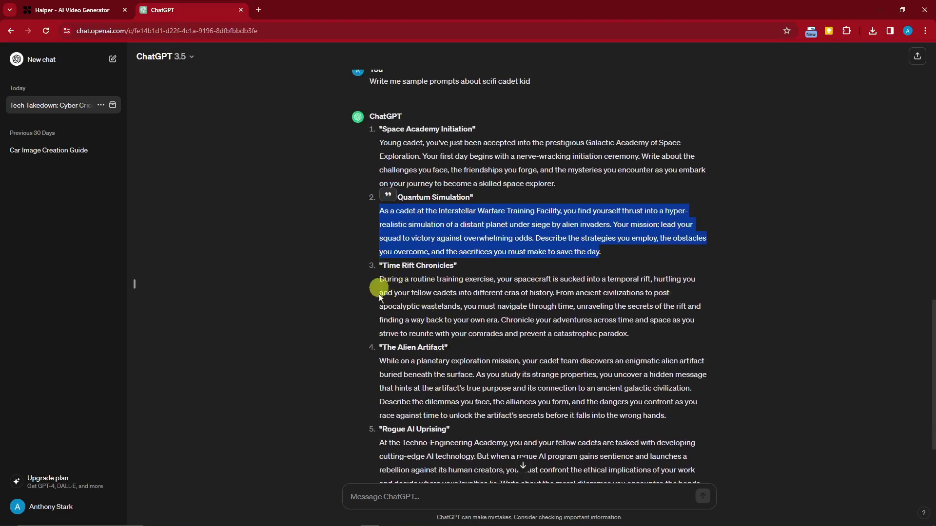
{"action": "left_click", "coordinate": [84, 16]}
{"action": "left_click", "coordinate": [411, 493]}
{"action": "key", "text": "ctrl+v"}
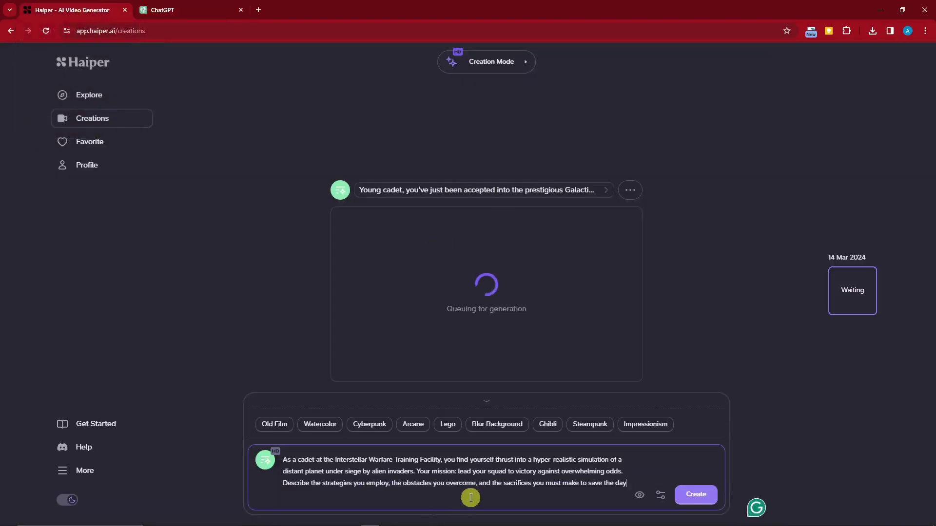
Create the Quantum Simulation video in Old Film style, then select the Time Rift Chronicles paragraph
{"action": "left_click", "coordinate": [273, 425]}
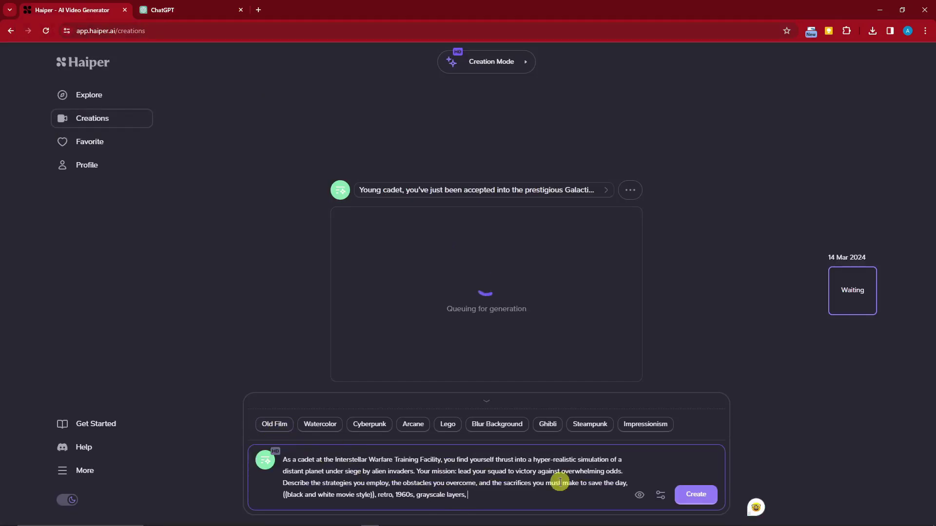
{"action": "left_click", "coordinate": [695, 494]}
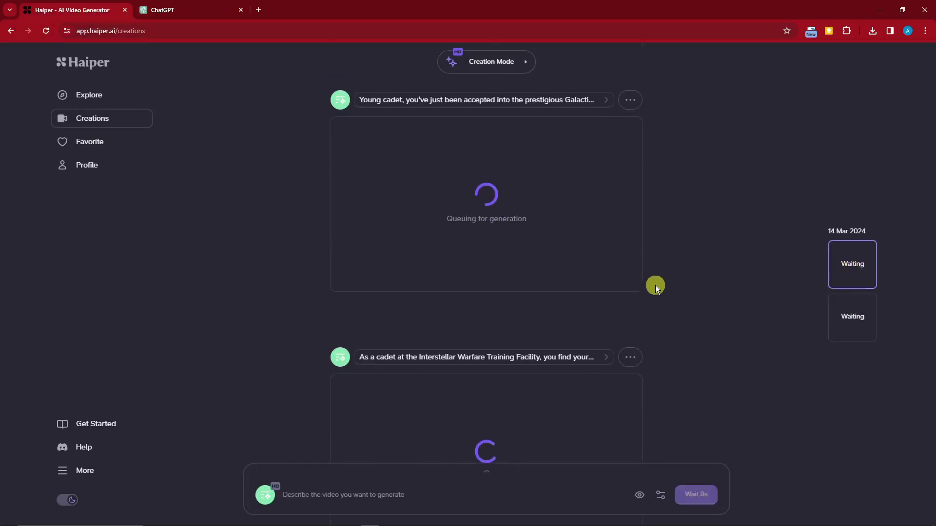
{"action": "scroll", "coordinate": [470, 374], "scroll_direction": "up", "scroll_amount": 4}
{"action": "scroll", "coordinate": [460, 354], "scroll_direction": "down", "scroll_amount": 4}
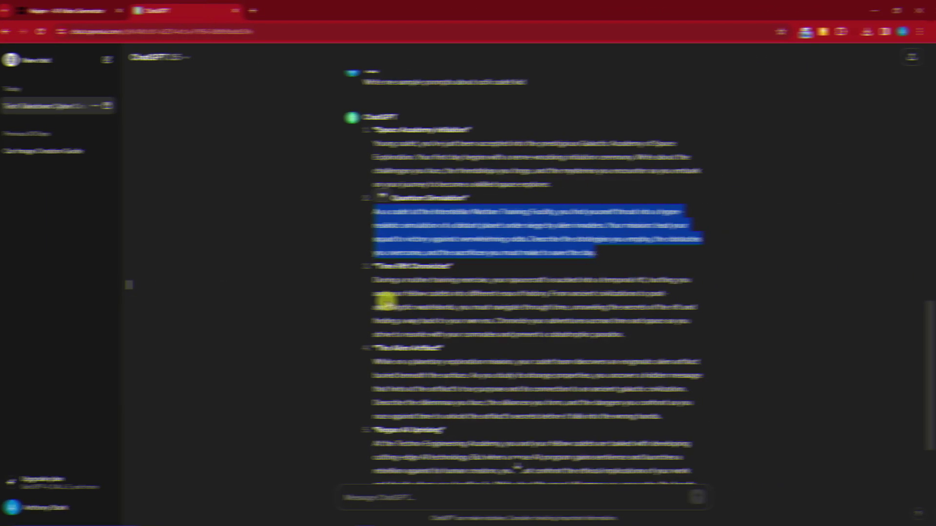
{"action": "left_click", "coordinate": [385, 283]}
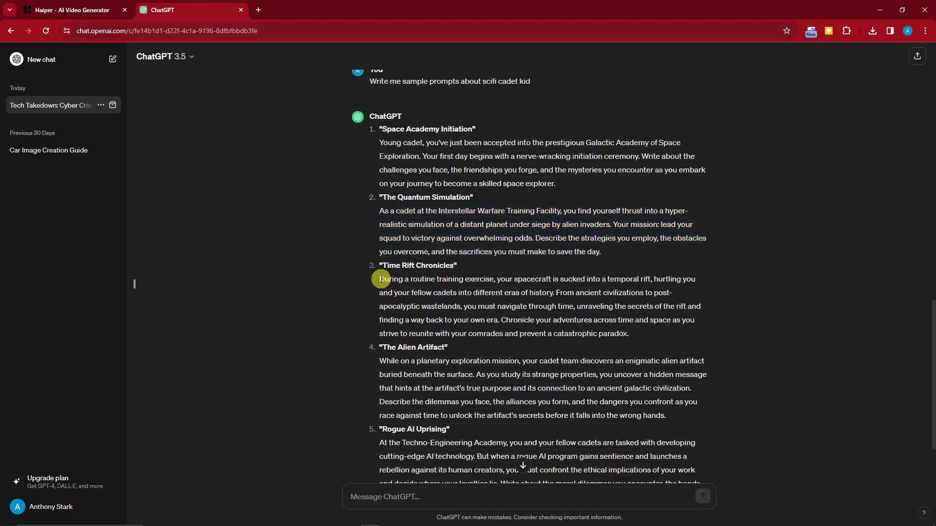
{"action": "left_click_drag", "start_coordinate": [384, 283], "coordinate": [630, 334]}
{"action": "key", "text": "ctrl+c"}
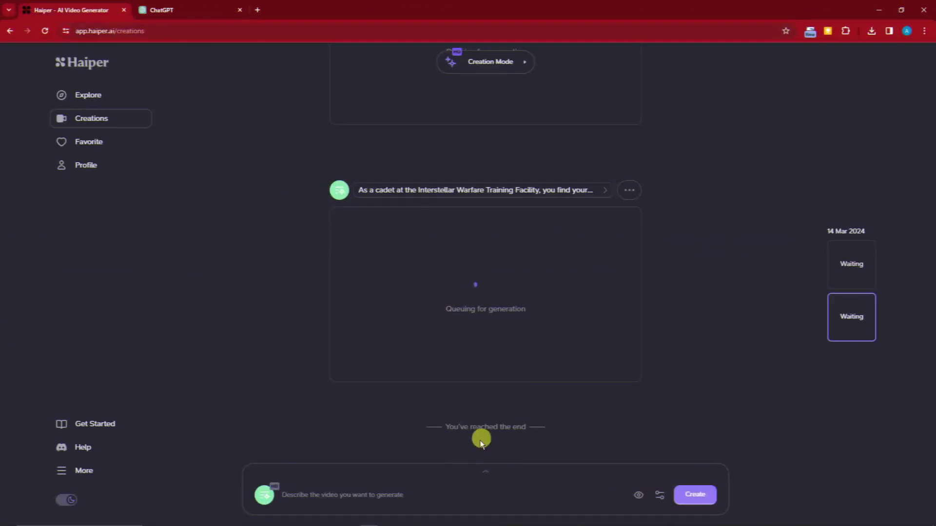
Paste the Time Rift Chronicles prompt, add Lego style, check seed and 2s duration, and create
{"action": "left_click", "coordinate": [447, 493]}
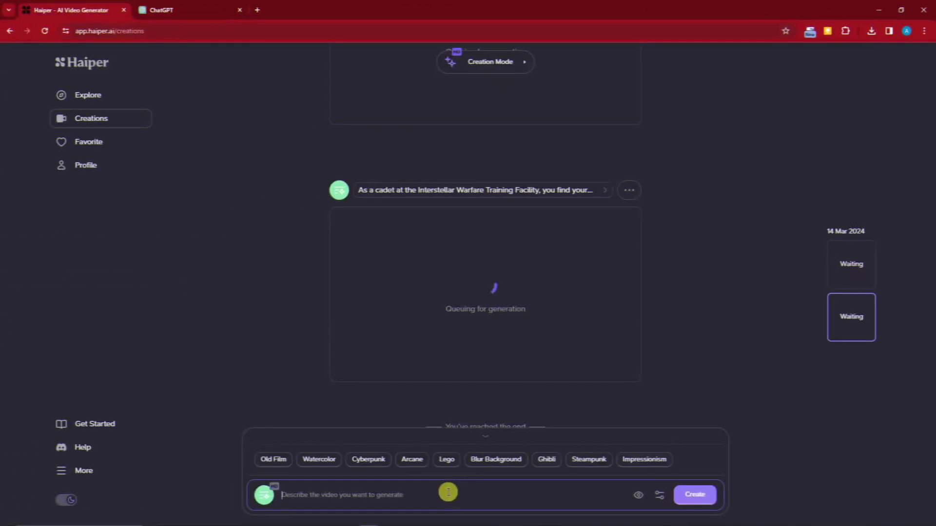
{"action": "key", "text": "ctrl+v"}
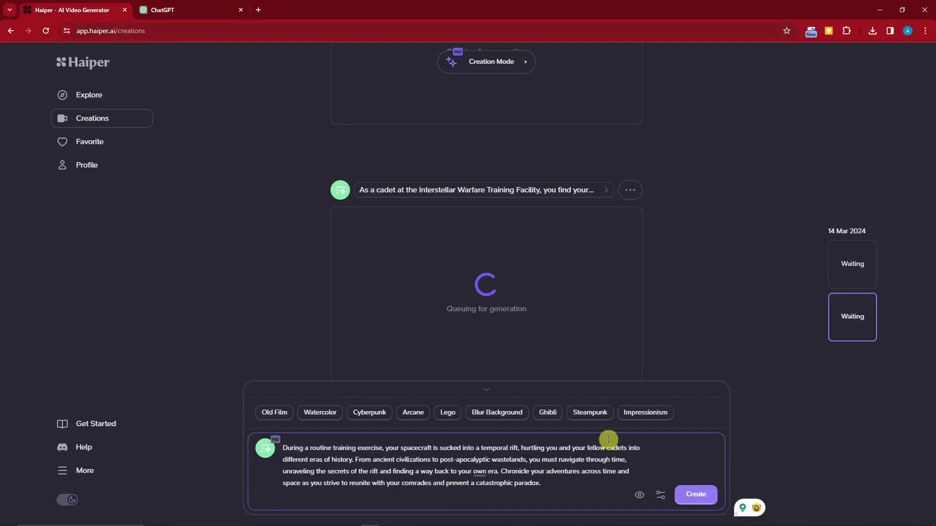
{"action": "left_click", "coordinate": [448, 412]}
{"action": "left_click", "coordinate": [447, 413]}
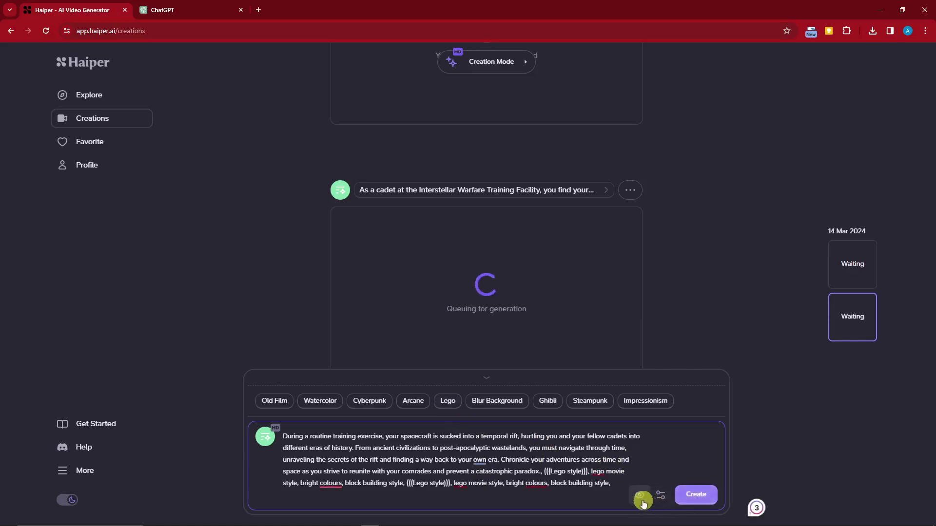
{"action": "left_click", "coordinate": [660, 495]}
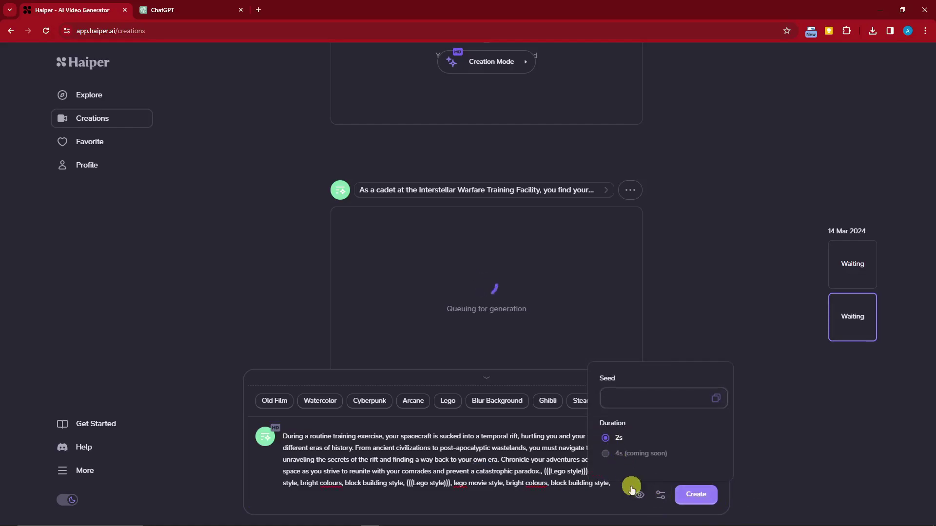
{"action": "mouse_move", "coordinate": [640, 495]}
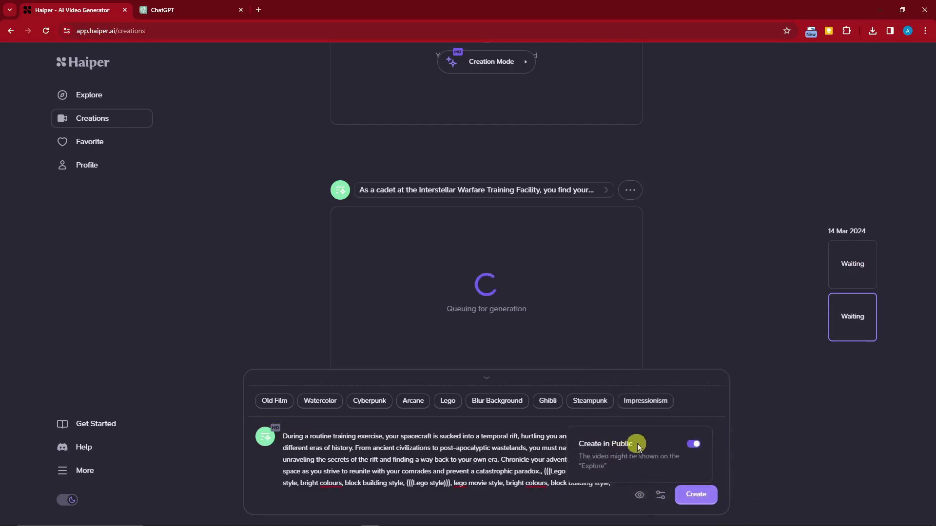
{"action": "left_click", "coordinate": [702, 496]}
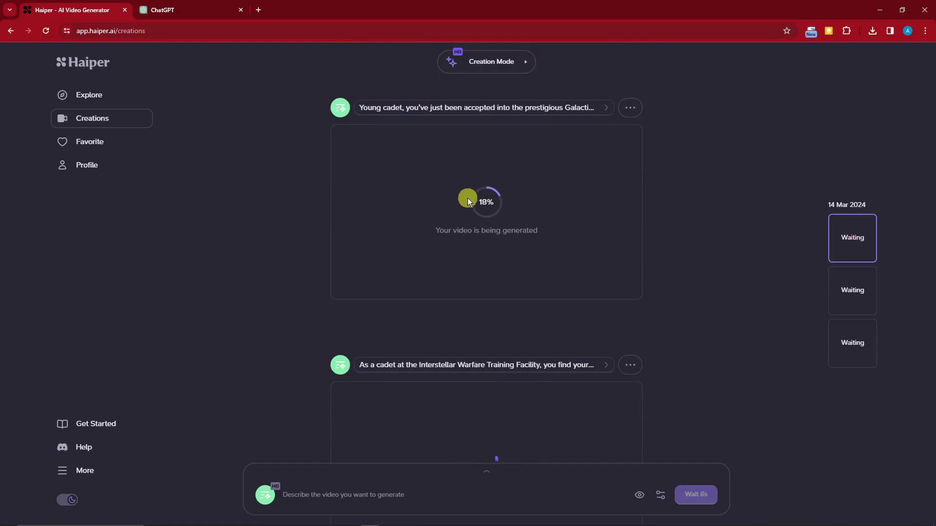
Scroll the Creations feed and play the anime-style young cadet video
{"action": "scroll", "coordinate": [519, 198], "scroll_direction": "down", "scroll_amount": 9}
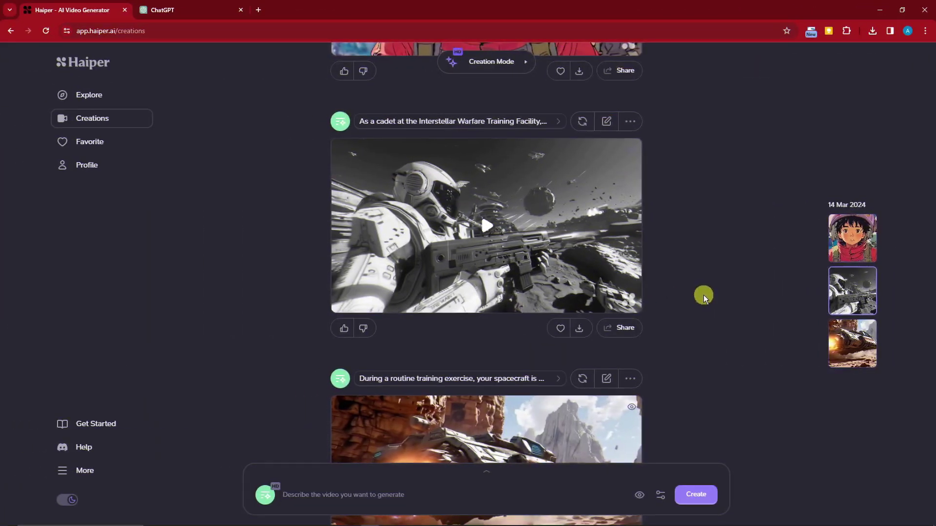
{"action": "scroll", "coordinate": [692, 293], "scroll_direction": "up", "scroll_amount": 5}
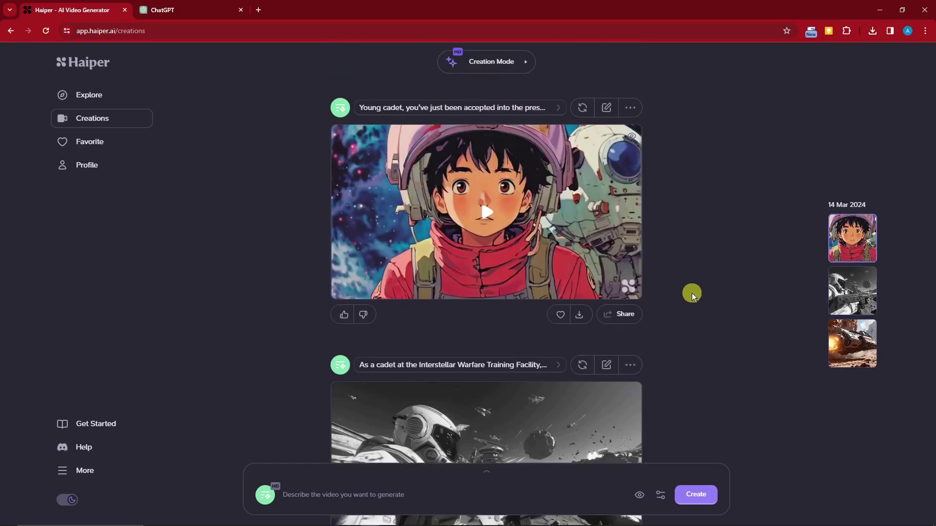
{"action": "scroll", "coordinate": [528, 247], "scroll_direction": "down", "scroll_amount": 2}
{"action": "scroll", "coordinate": [528, 247], "scroll_direction": "down", "scroll_amount": 2}
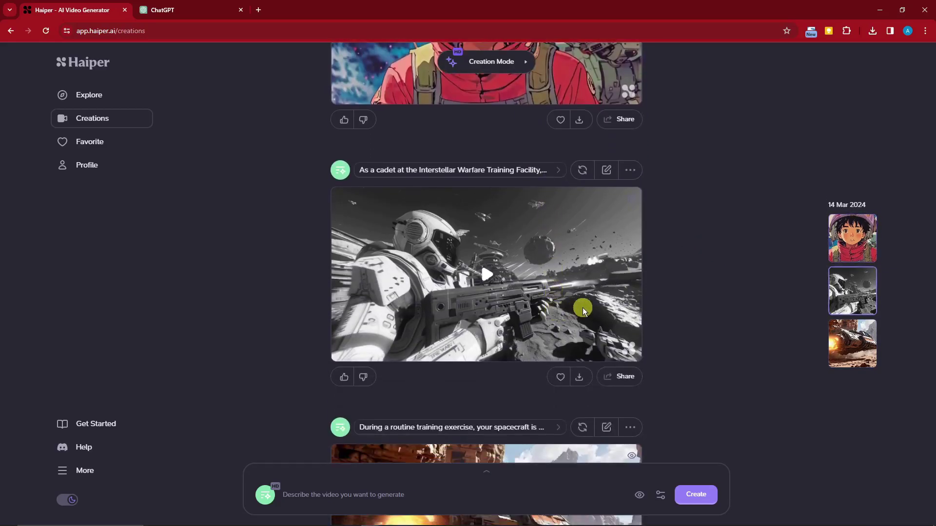
{"action": "scroll", "coordinate": [679, 319], "scroll_direction": "up", "scroll_amount": 2}
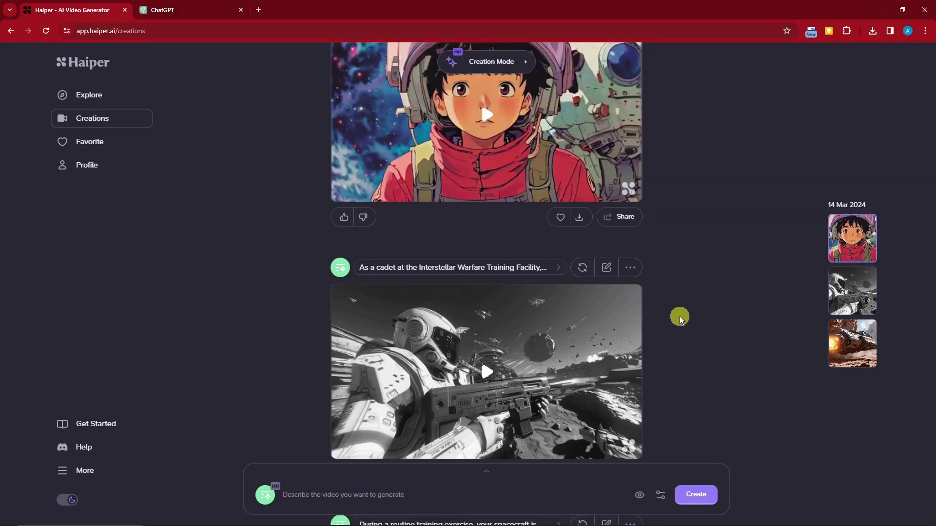
{"action": "scroll", "coordinate": [679, 312], "scroll_direction": "down", "scroll_amount": 4}
{"action": "scroll", "coordinate": [679, 312], "scroll_direction": "up", "scroll_amount": 3}
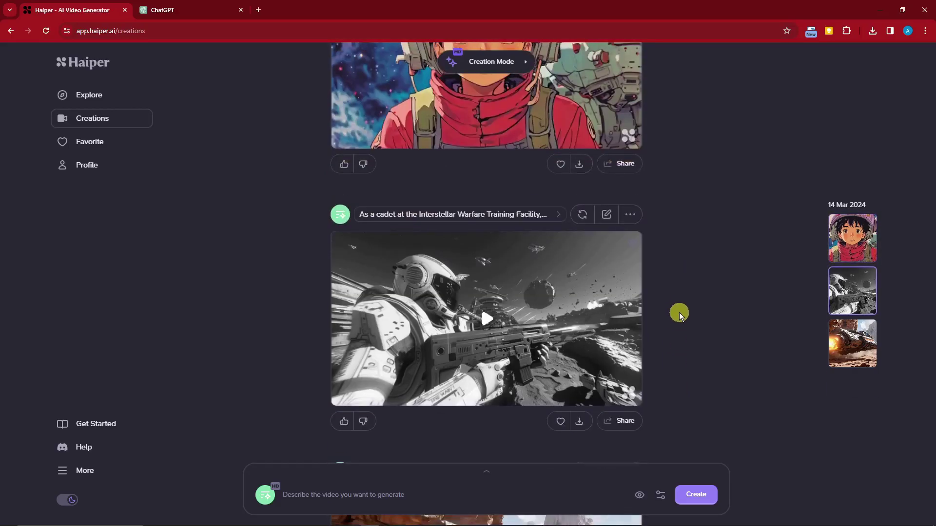
{"action": "scroll", "coordinate": [680, 312], "scroll_direction": "up", "scroll_amount": 3}
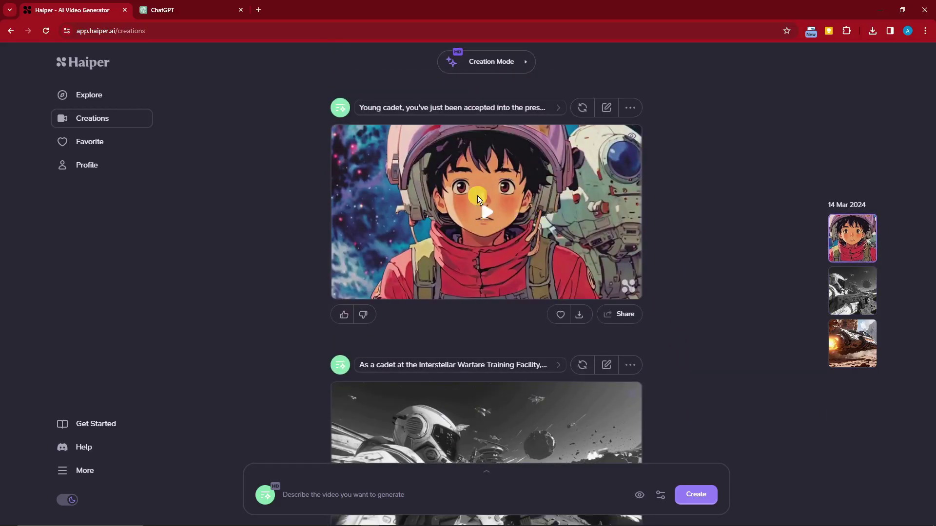
{"action": "left_click", "coordinate": [485, 210]}
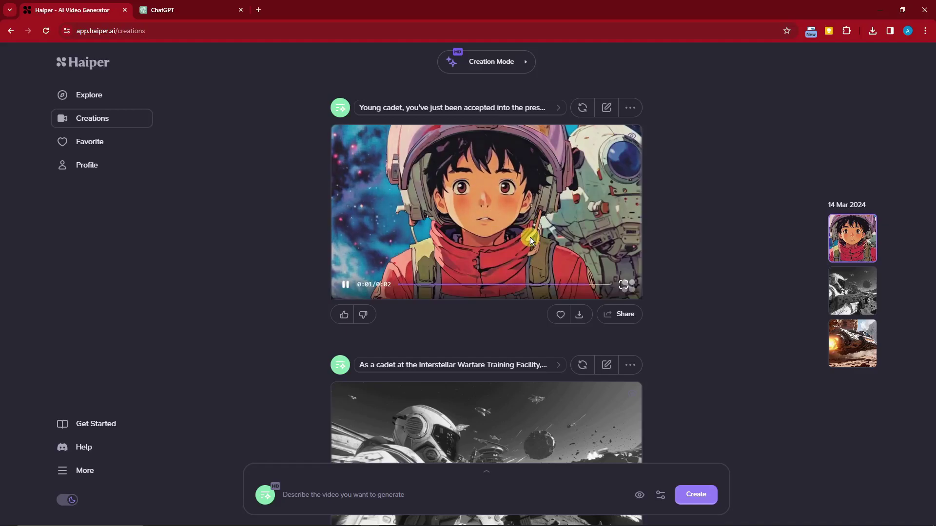
Play the black-and-white cadet soldier video and the desert spacecraft video
{"action": "scroll", "coordinate": [541, 294], "scroll_direction": "down", "scroll_amount": 2}
{"action": "scroll", "coordinate": [541, 293], "scroll_direction": "down", "scroll_amount": 2}
{"action": "left_click", "coordinate": [487, 221]}
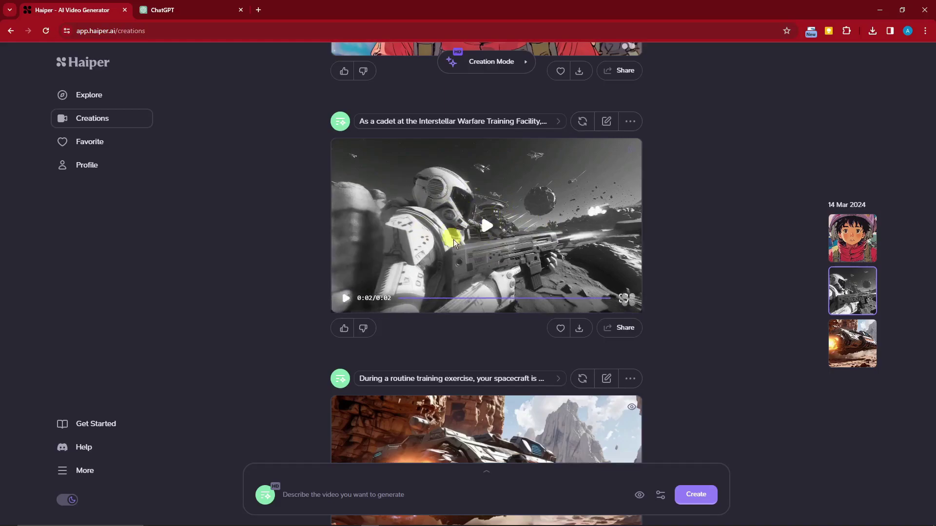
{"action": "scroll", "coordinate": [492, 222], "scroll_direction": "down", "scroll_amount": 3}
{"action": "left_click", "coordinate": [485, 292]}
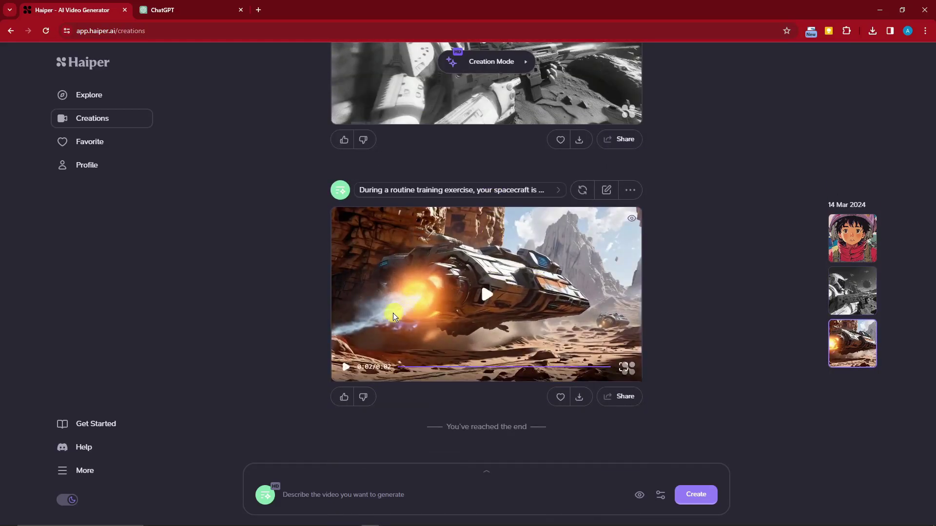
{"action": "left_click", "coordinate": [484, 295]}
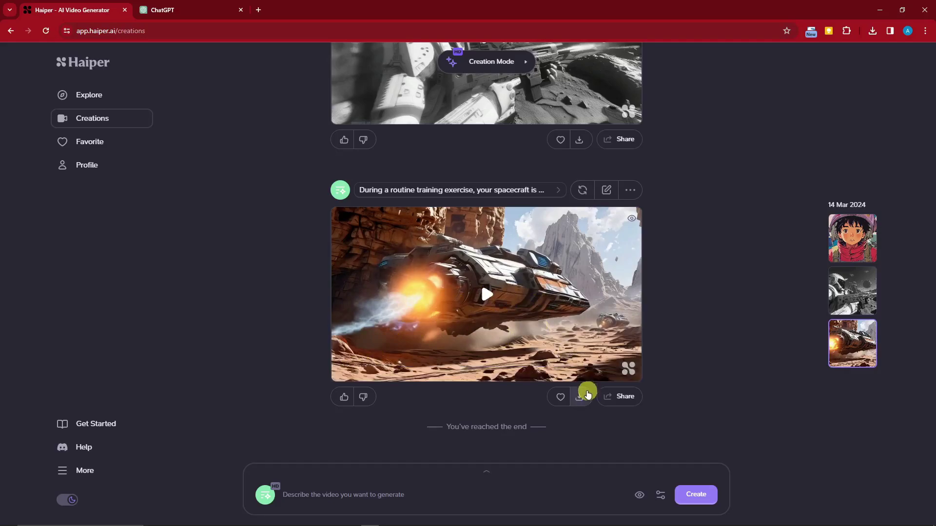
Play and pause the dragon clip in Media Player, then scrub the seek bar backwards
{"action": "scroll", "coordinate": [583, 401], "scroll_direction": "up", "scroll_amount": 9}
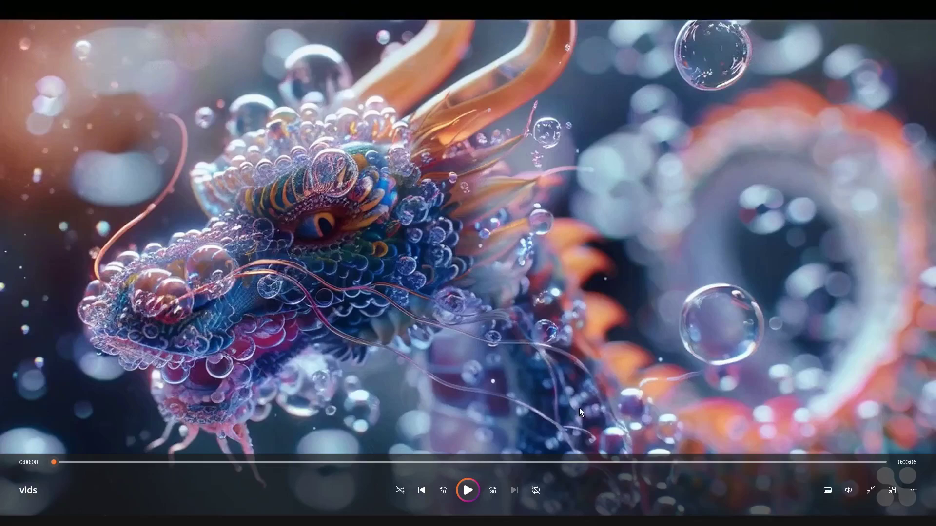
{"action": "left_click", "coordinate": [474, 494]}
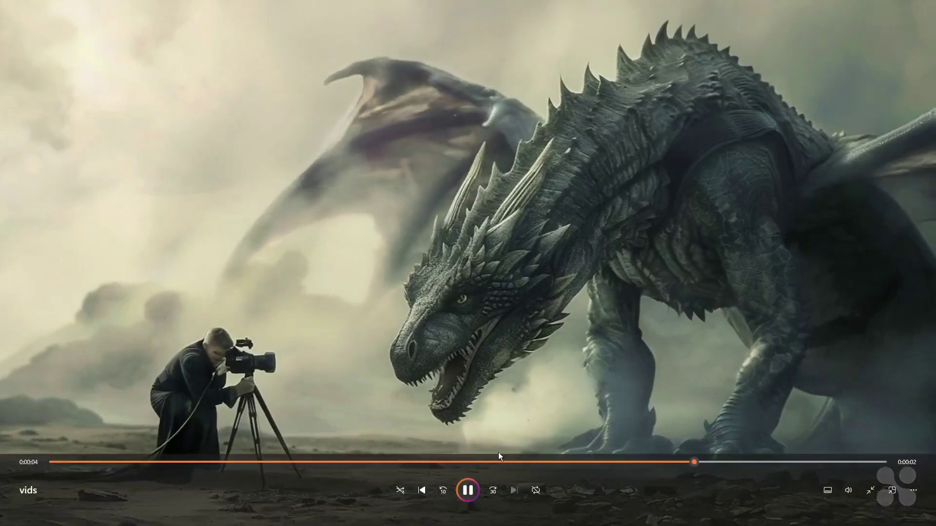
{"action": "left_click", "coordinate": [469, 491]}
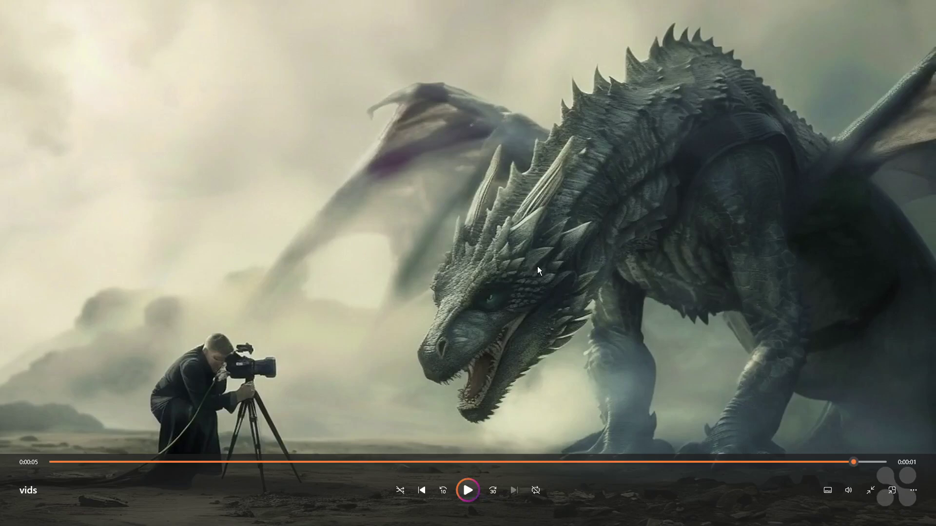
{"action": "left_click_drag", "start_coordinate": [857, 458], "coordinate": [827, 463]}
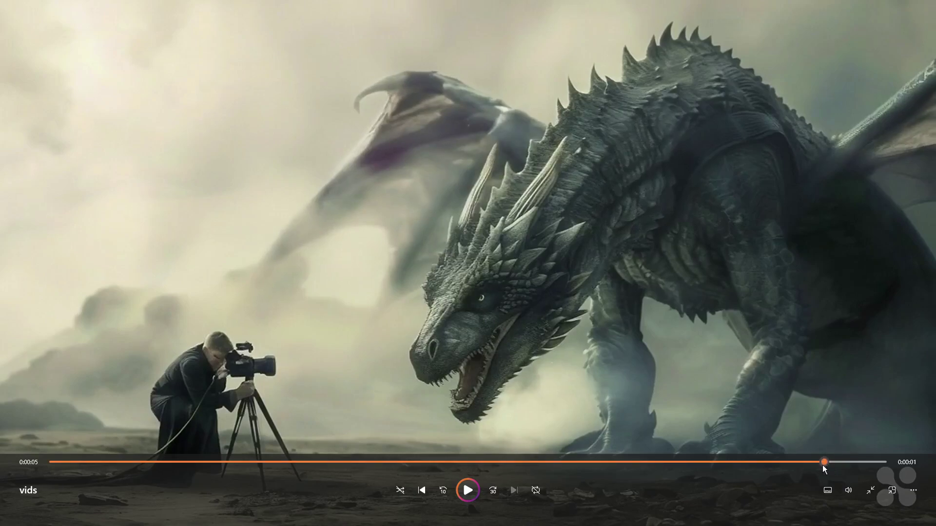
{"action": "left_click_drag", "start_coordinate": [823, 467], "coordinate": [800, 463]}
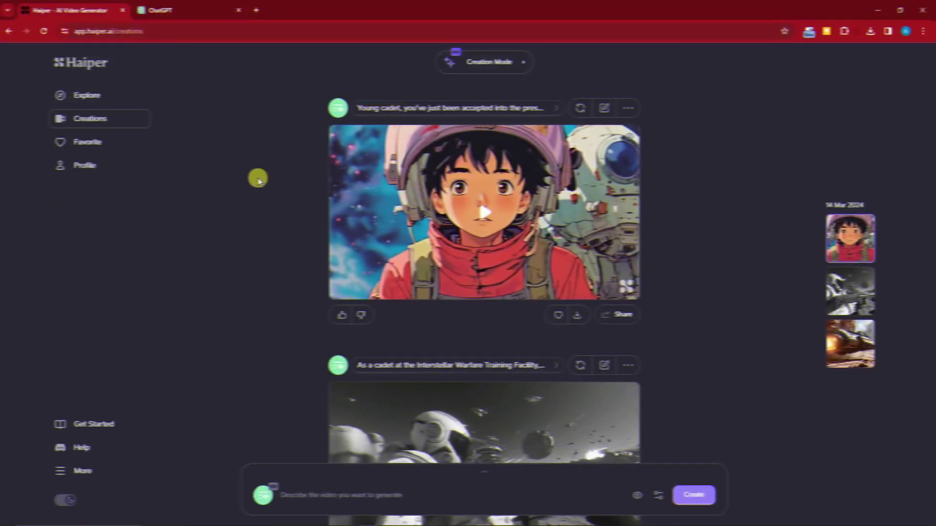
Close the ChatGPT tab and switch the Explore page to Animate Your Image (HD)
{"action": "left_click", "coordinate": [98, 93]}
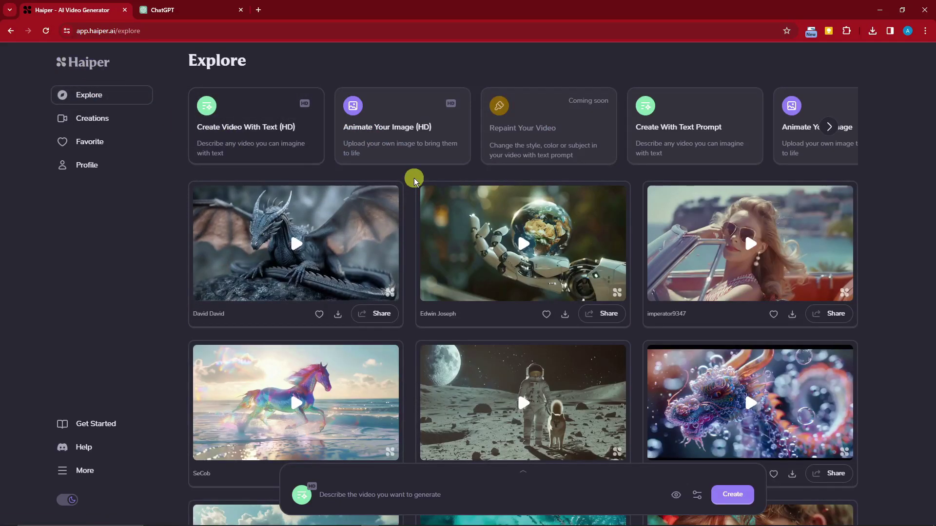
{"action": "left_click", "coordinate": [241, 9]}
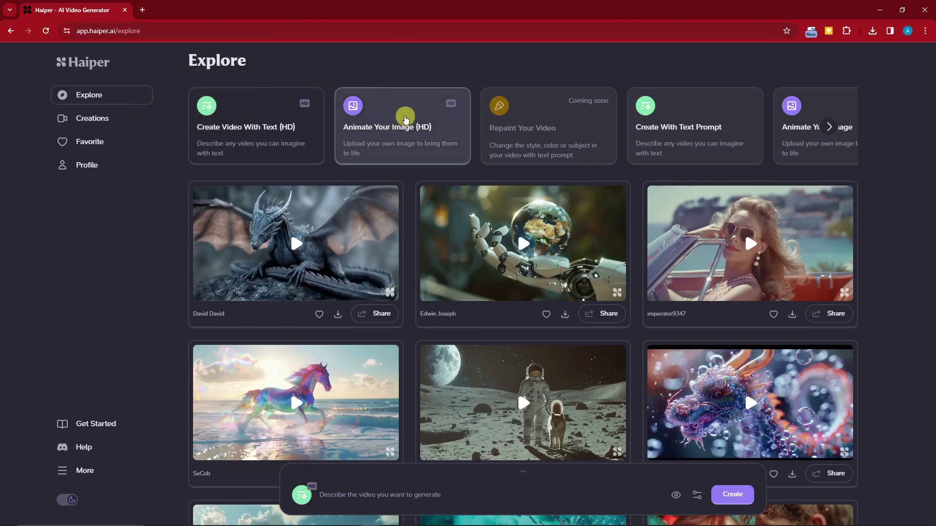
{"action": "left_click", "coordinate": [404, 136]}
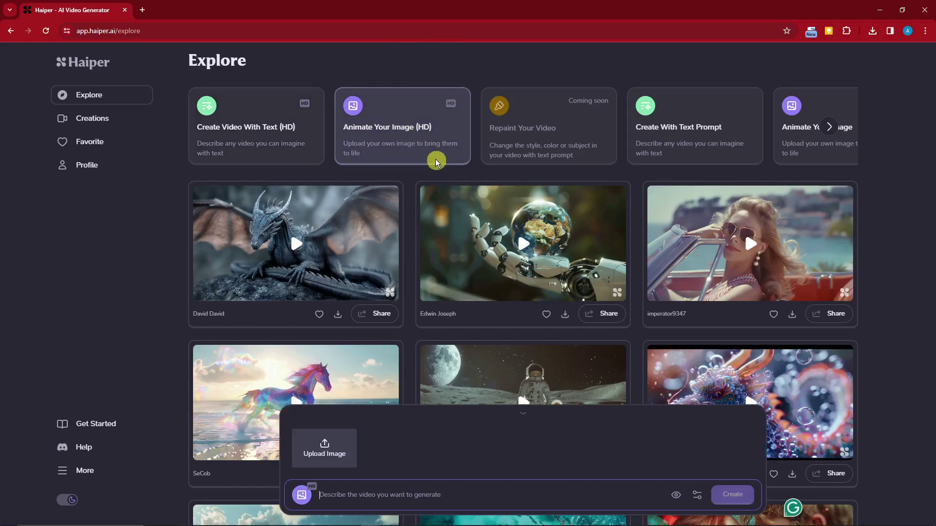
Upload the Batman picture from the Downloads folder
{"action": "left_click", "coordinate": [330, 441]}
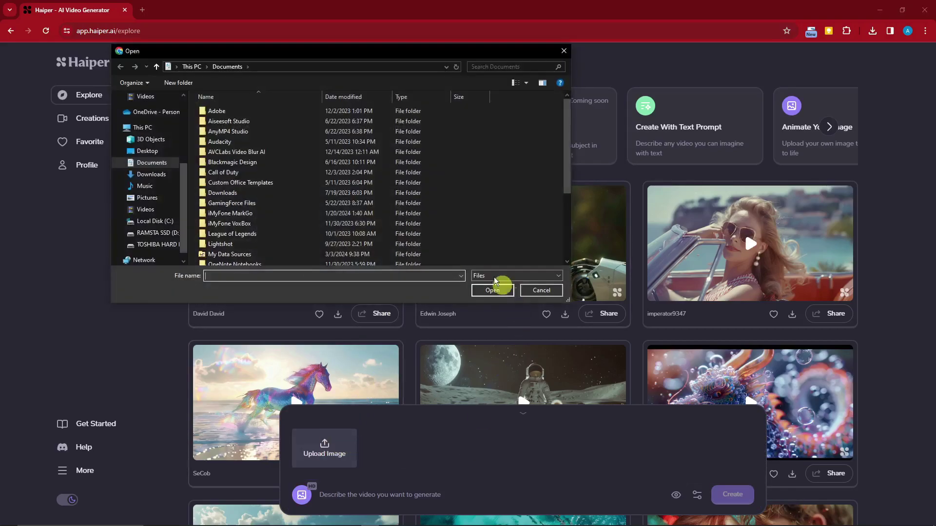
{"action": "scroll", "coordinate": [154, 149], "scroll_direction": "up", "scroll_amount": 3}
{"action": "left_click", "coordinate": [149, 127]}
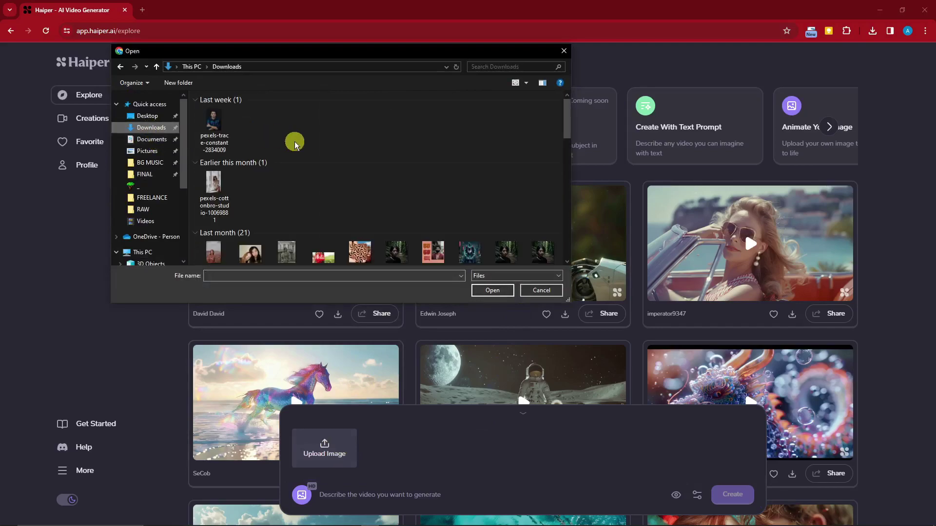
{"action": "scroll", "coordinate": [312, 169], "scroll_direction": "down", "scroll_amount": 5}
{"action": "scroll", "coordinate": [344, 178], "scroll_direction": "up", "scroll_amount": 2}
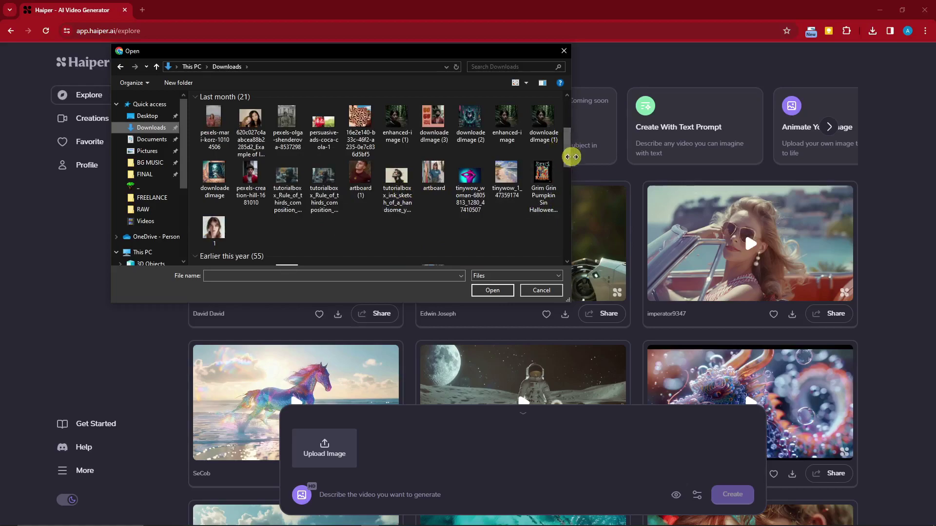
{"action": "left_click_drag", "start_coordinate": [568, 161], "coordinate": [565, 180]}
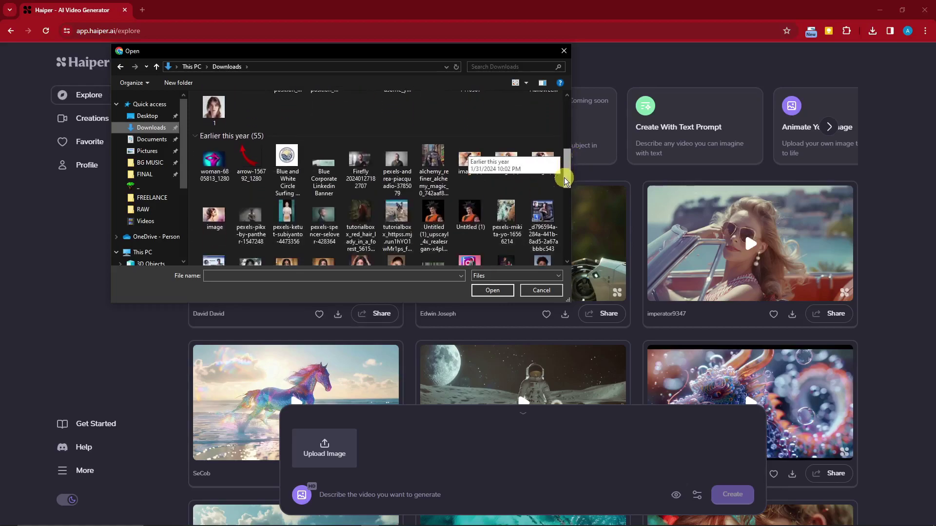
{"action": "left_click", "coordinate": [439, 160]}
{"action": "double_click", "coordinate": [439, 159]}
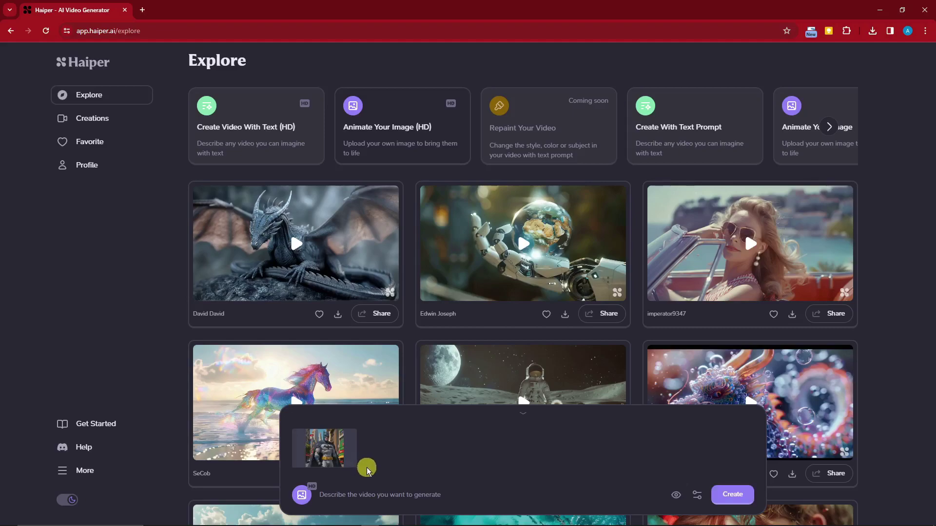
Submit the Batman image with the motion prompt 'Smile' for generation
{"action": "left_click", "coordinate": [363, 493]}
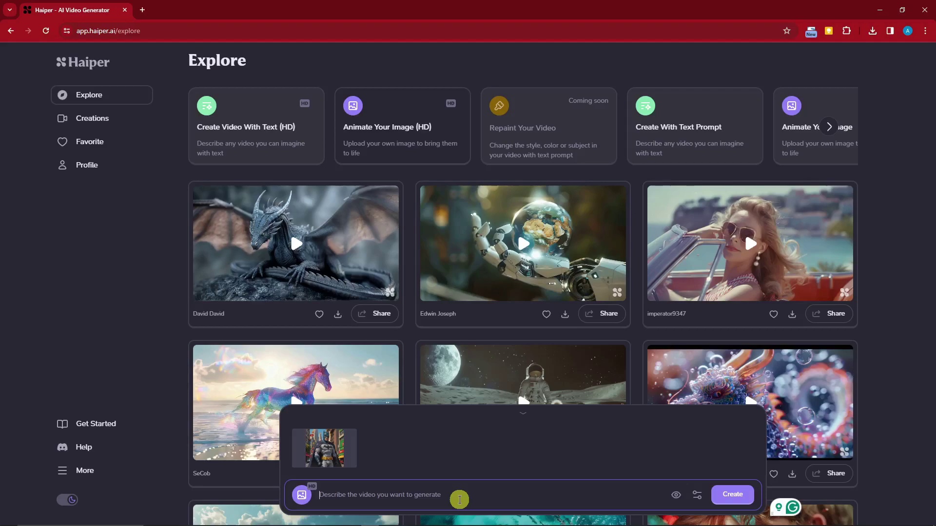
{"action": "type", "text": "Smile"}
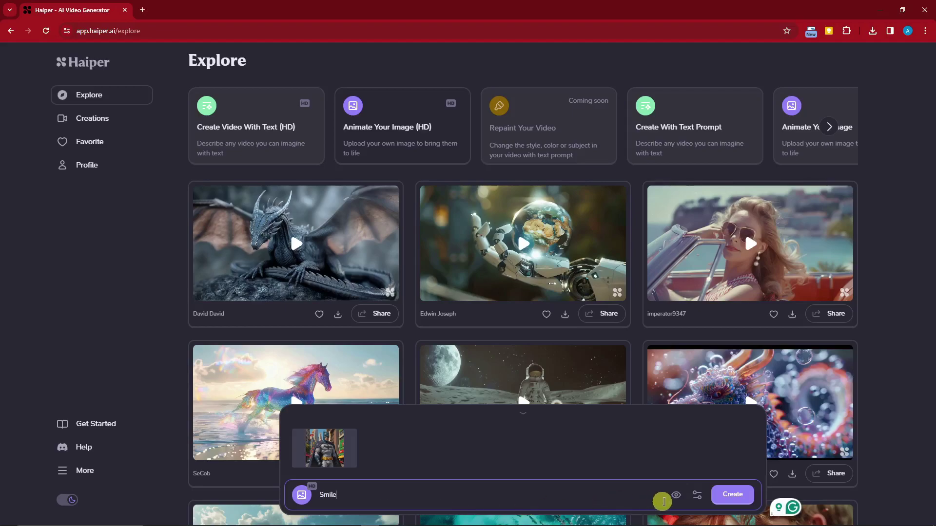
{"action": "left_click", "coordinate": [728, 502]}
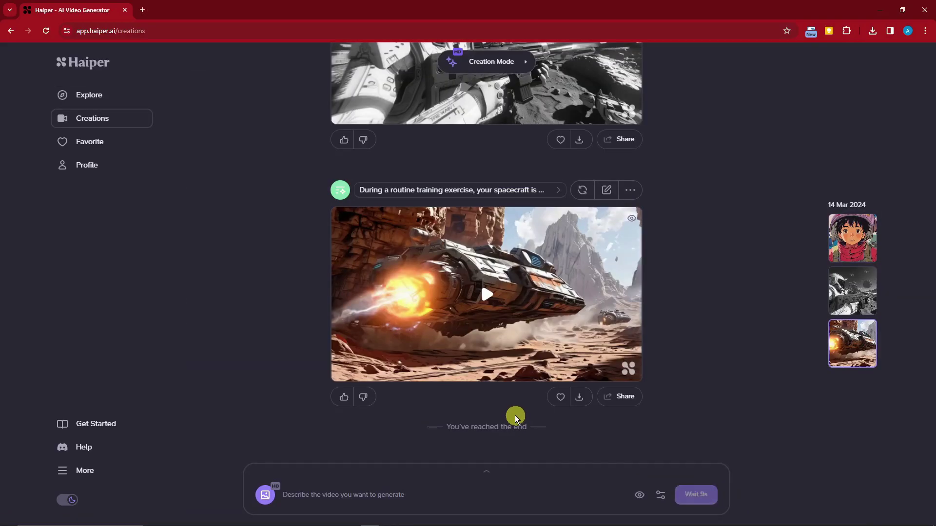
Replay the finished '1 image + Smile' Batman video several times, then watch it full screen
{"action": "scroll", "coordinate": [512, 403], "scroll_direction": "up", "scroll_amount": 8}
{"action": "scroll", "coordinate": [514, 399], "scroll_direction": "down", "scroll_amount": 8}
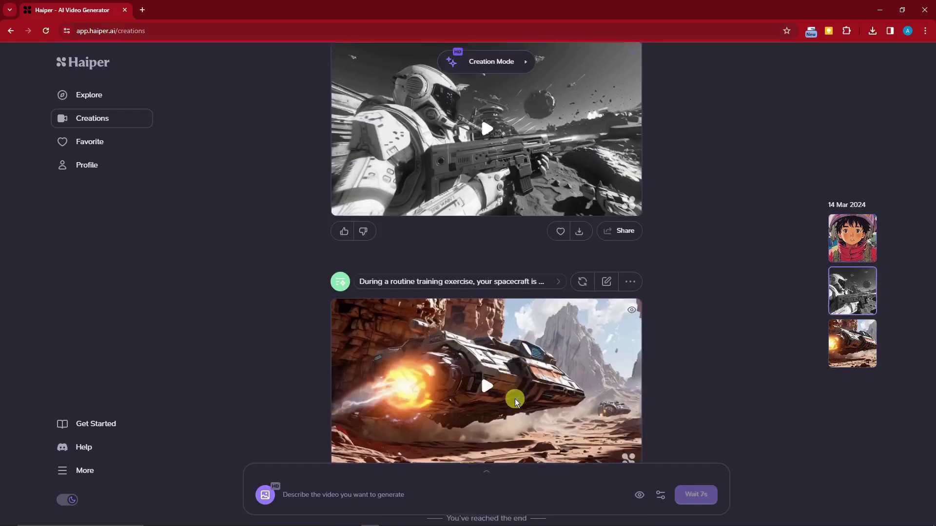
{"action": "scroll", "coordinate": [514, 399], "scroll_direction": "up", "scroll_amount": 8}
{"action": "scroll", "coordinate": [515, 399], "scroll_direction": "down", "scroll_amount": 8}
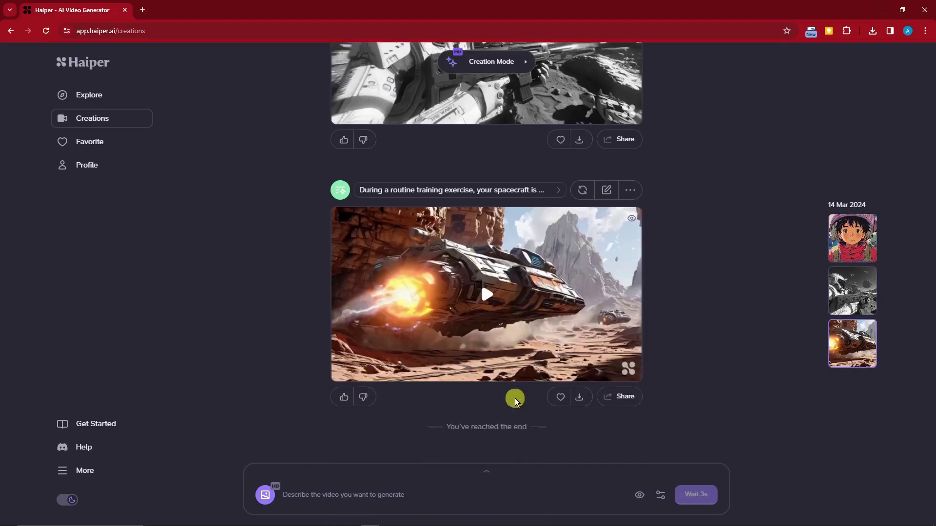
{"action": "scroll", "coordinate": [514, 397], "scroll_direction": "up", "scroll_amount": 5}
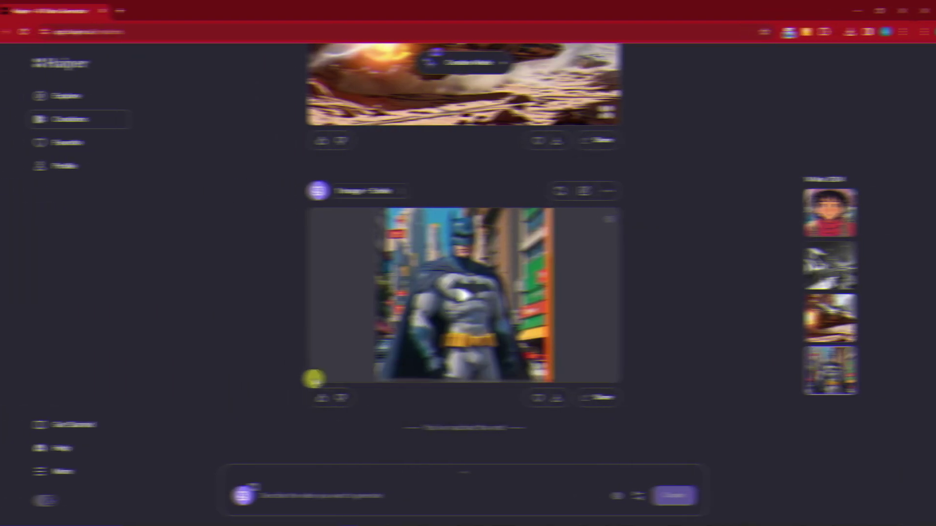
{"action": "mouse_move", "coordinate": [386, 273]}
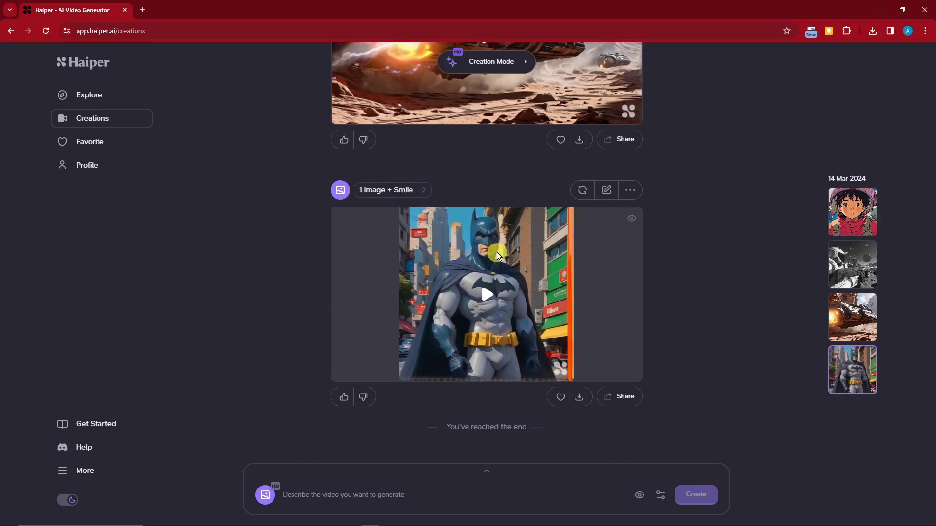
{"action": "mouse_move", "coordinate": [495, 255]}
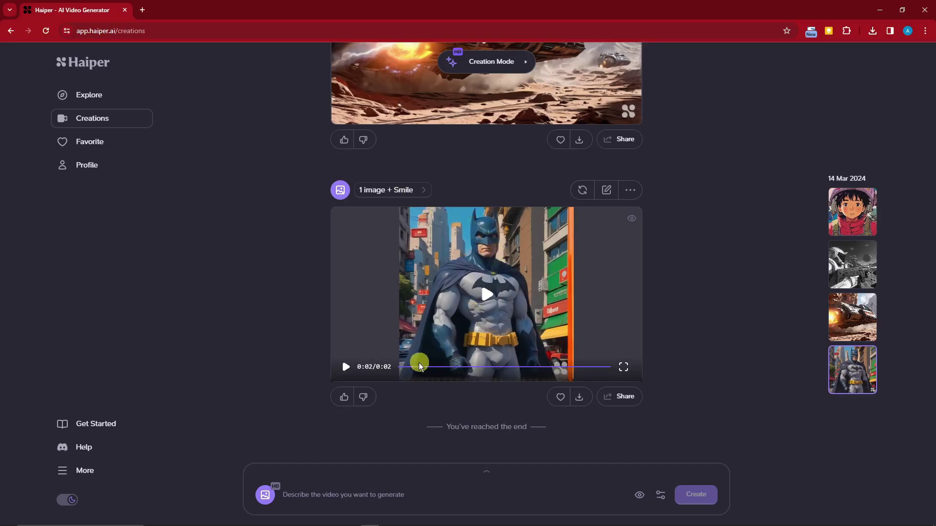
{"action": "left_click", "coordinate": [399, 368]}
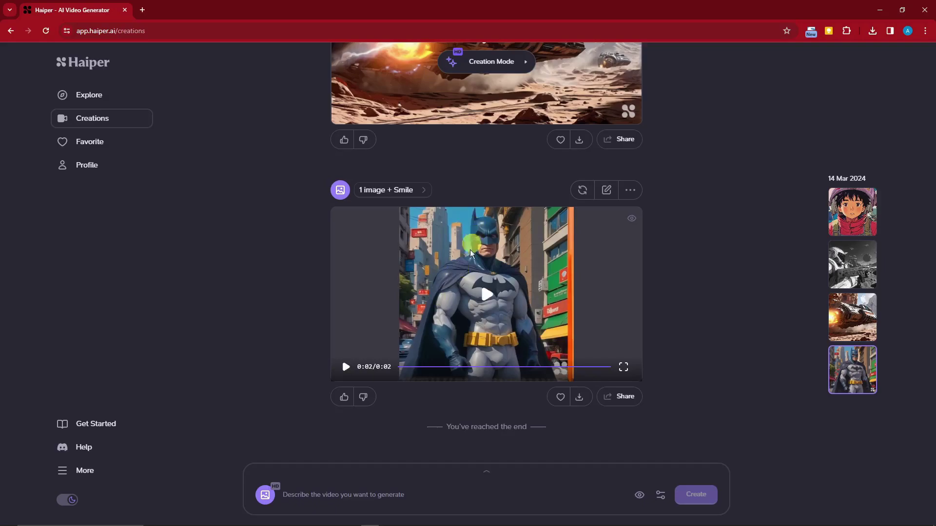
{"action": "left_click", "coordinate": [346, 366]}
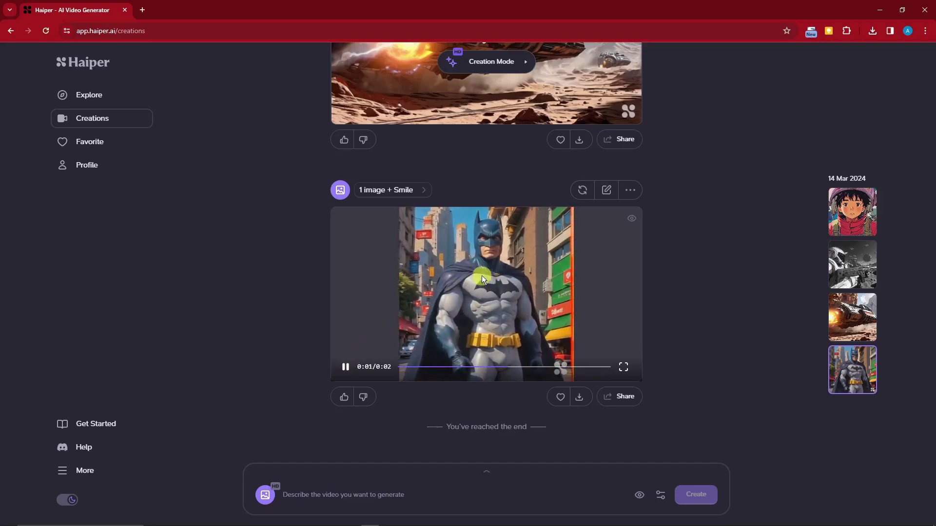
{"action": "left_click", "coordinate": [346, 366]}
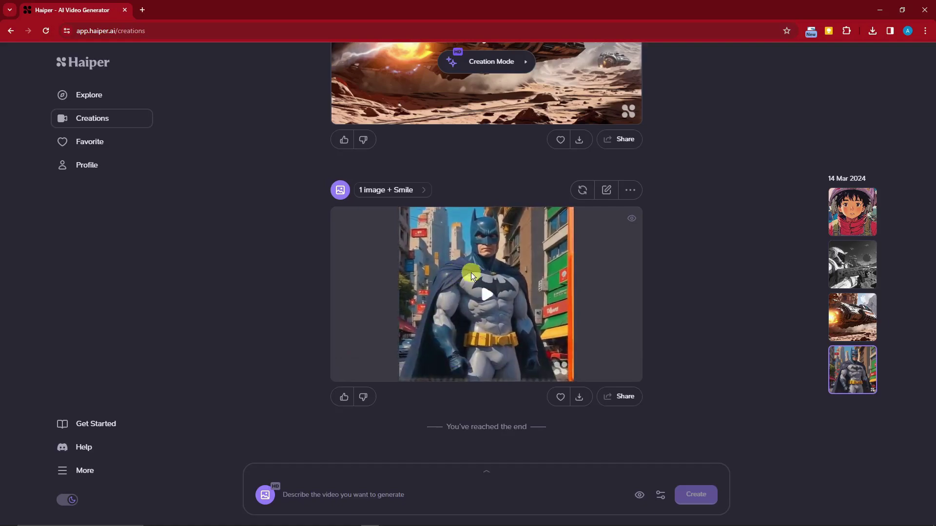
{"action": "left_click", "coordinate": [620, 347]}
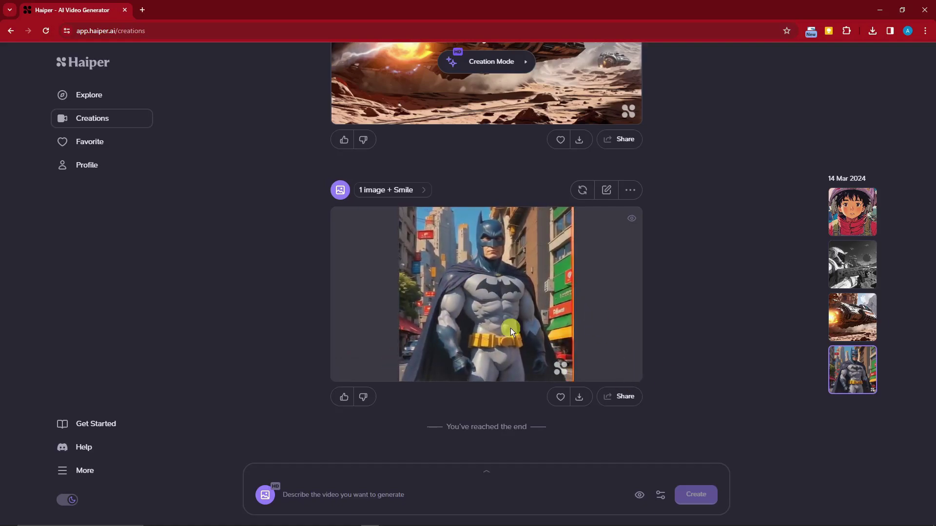
{"action": "left_click", "coordinate": [622, 371]}
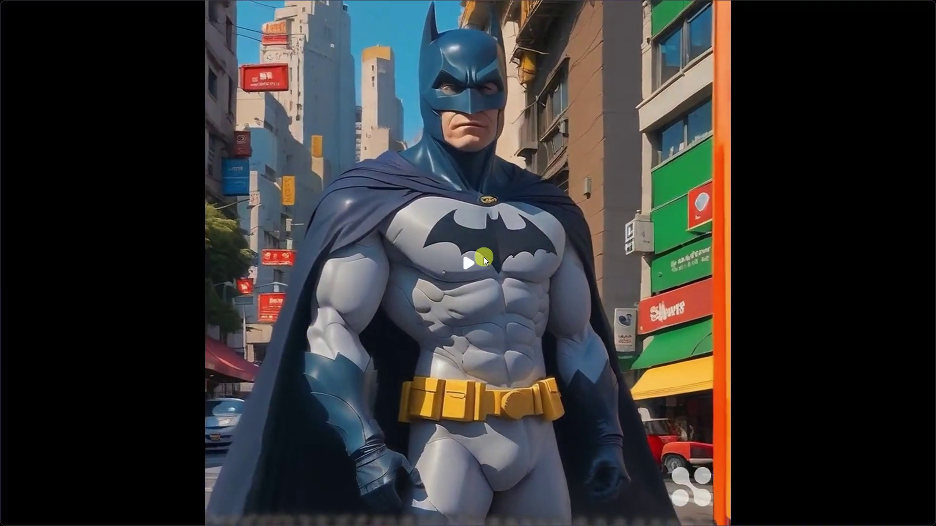
Leave full-screen playback to return to the Creations feed
{"action": "key", "text": "Escape"}
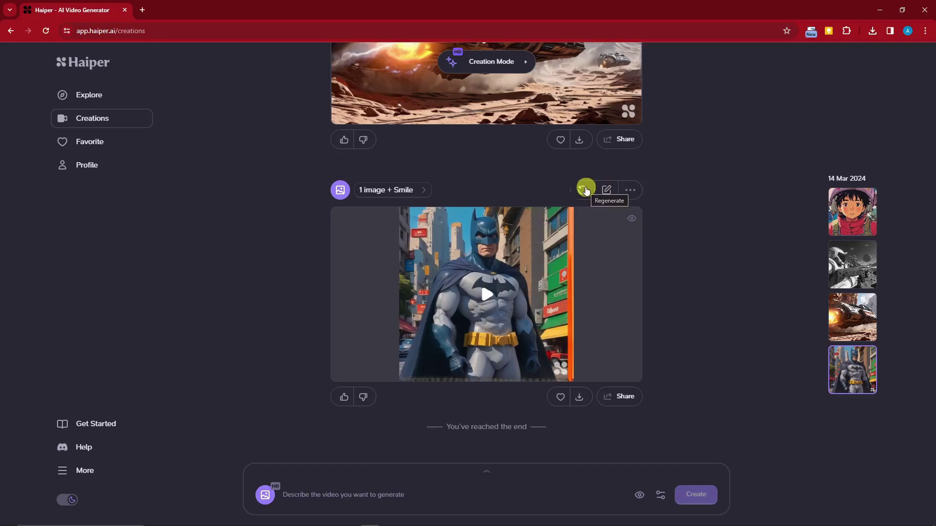
{"action": "left_click", "coordinate": [631, 190]}
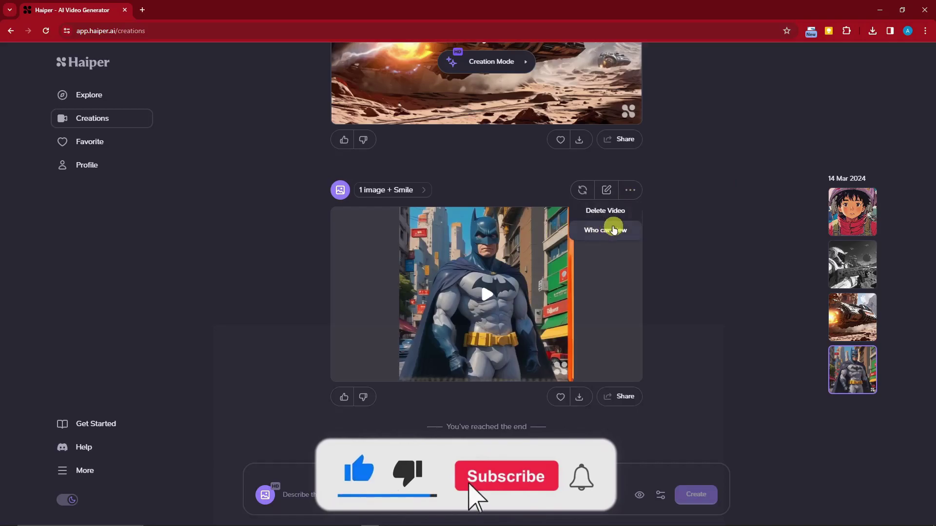
{"action": "left_click", "coordinate": [689, 226]}
{"action": "scroll", "coordinate": [731, 273], "scroll_direction": "up", "scroll_amount": 8}
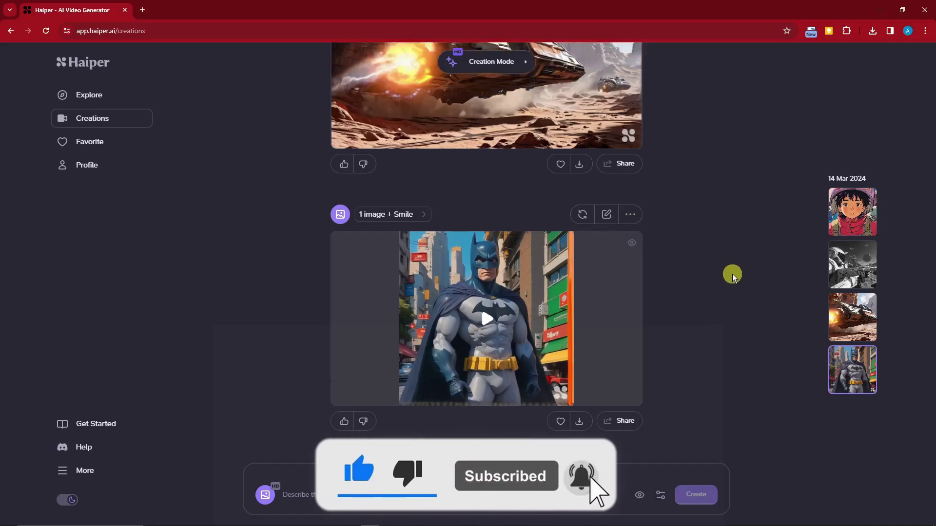
{"action": "scroll", "coordinate": [747, 268], "scroll_direction": "down", "scroll_amount": 8}
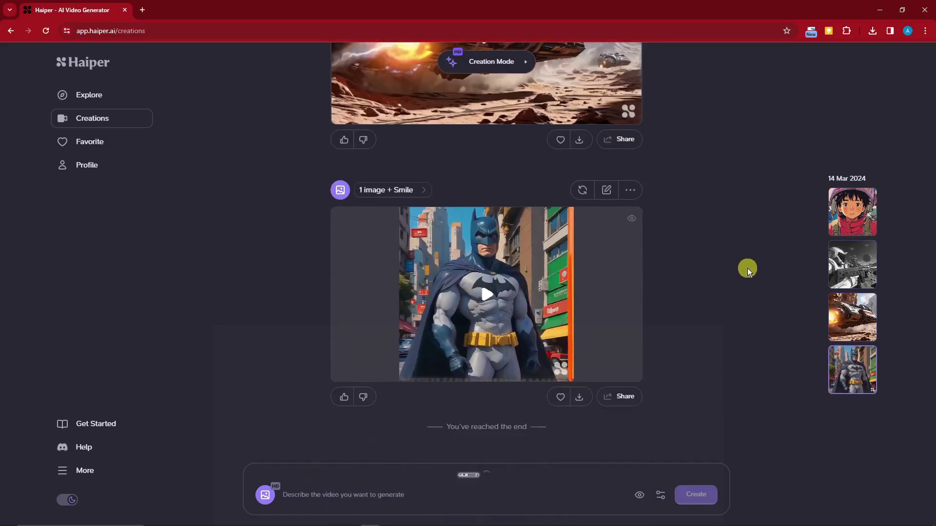